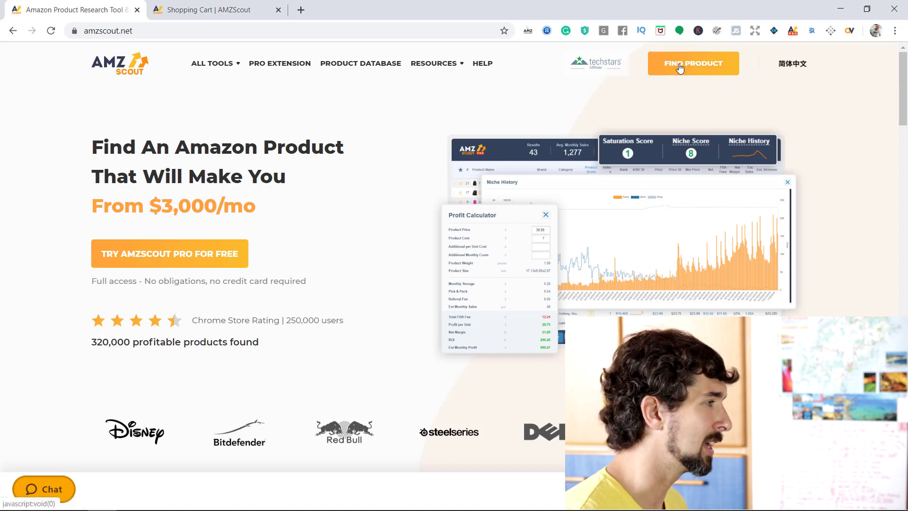
Open the product database, check the available marketplaces while keeping USA, and open the list of product categories.
left_click(694, 69)
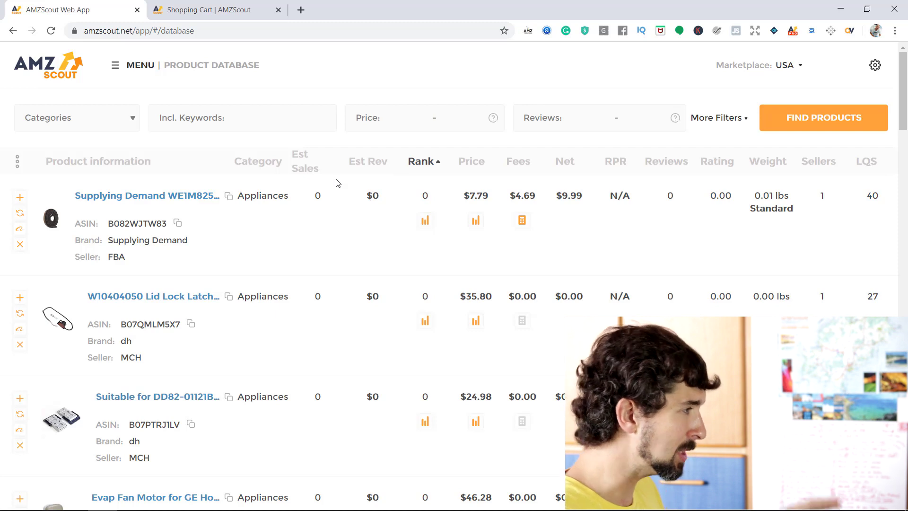
left_click(811, 68)
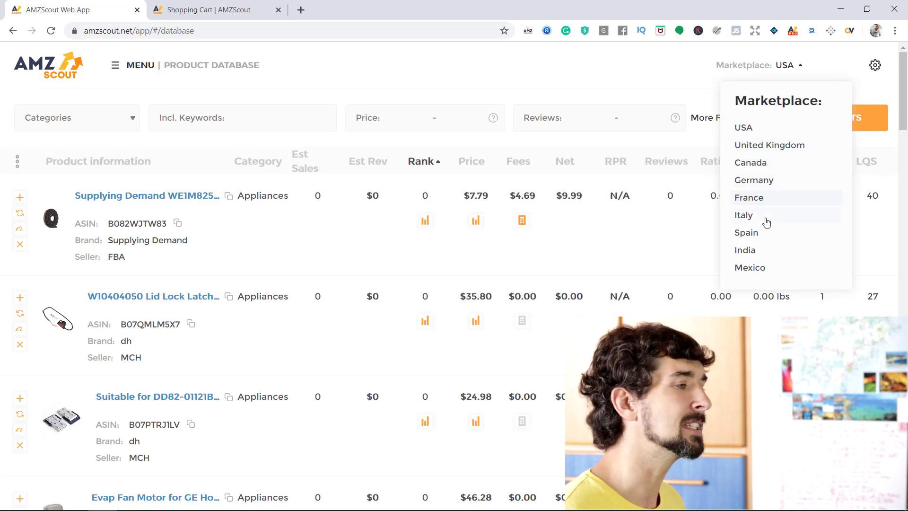
left_click(803, 70)
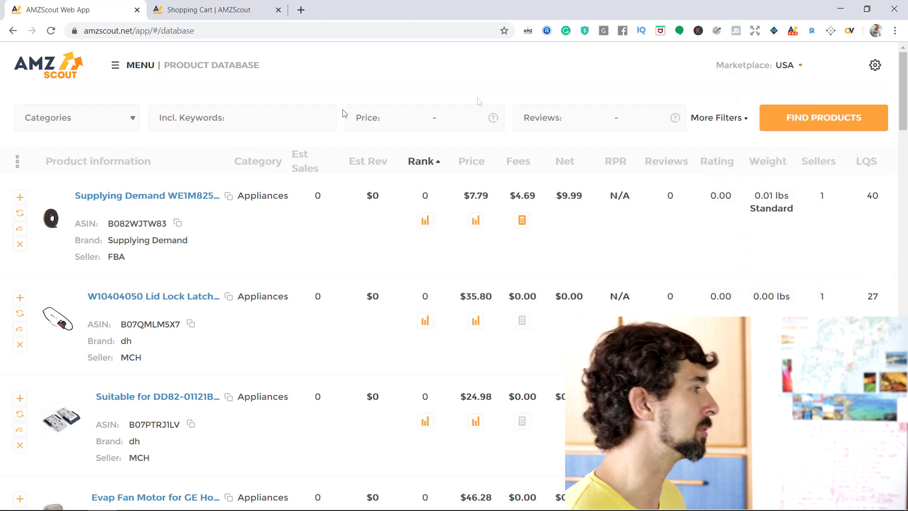
left_click(125, 123)
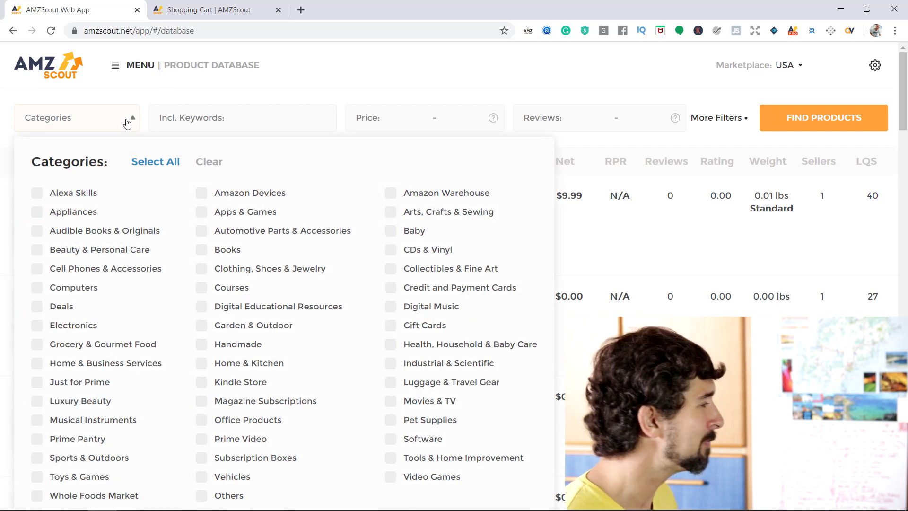
scroll(191, 220, "down", 1)
Try selecting all product categories and clear the selection.
left_click(213, 229)
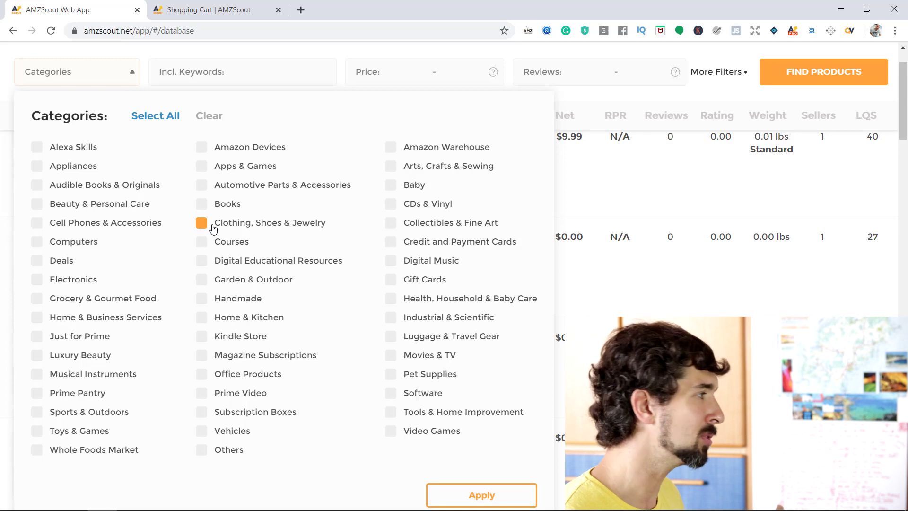
left_click(161, 120)
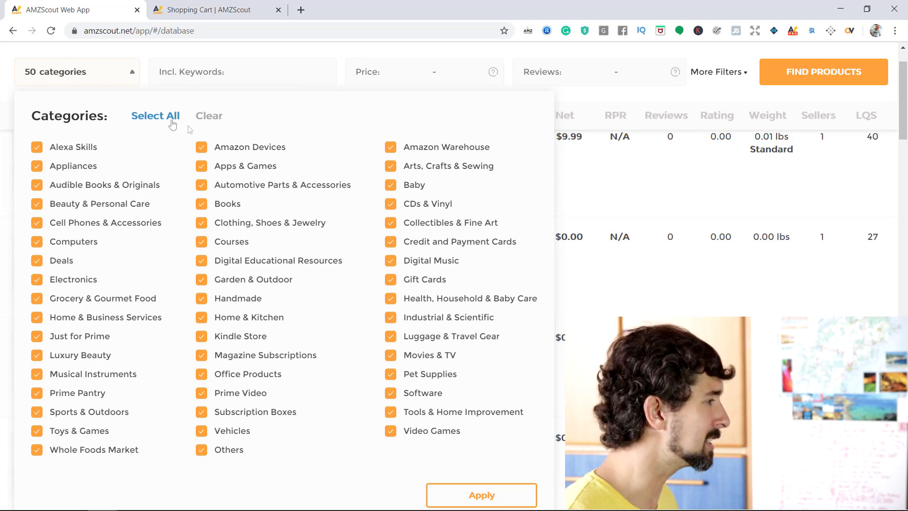
left_click(202, 242)
left_click(202, 298)
left_click(203, 355)
left_click(203, 374)
left_click(171, 119)
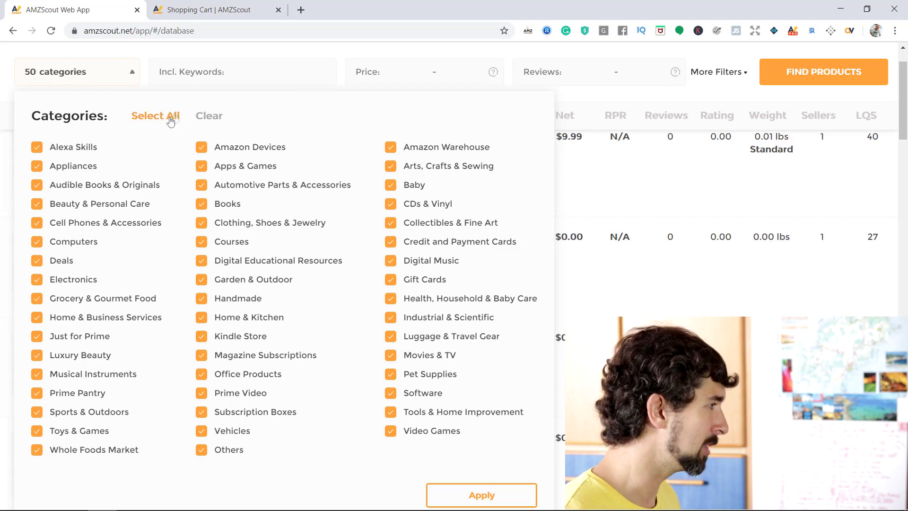
left_click(203, 123)
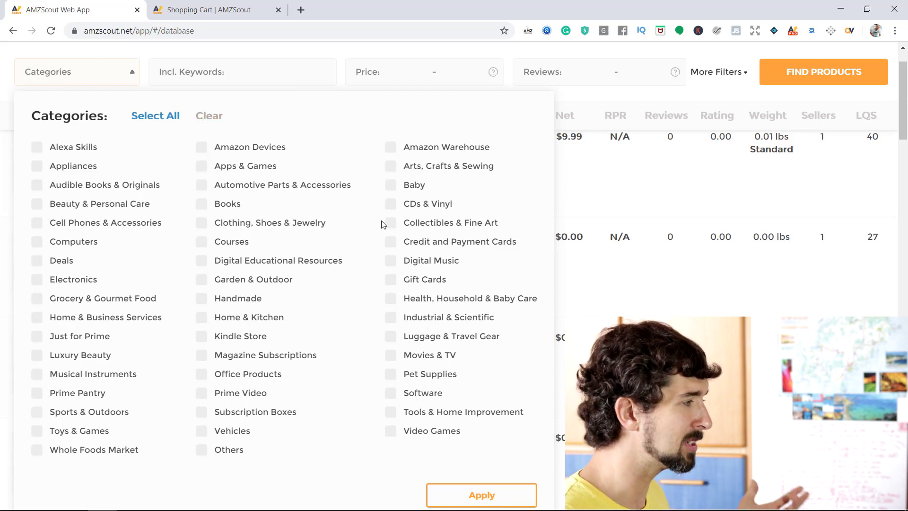
Apply the categories Baby, Home & Kitchen, Industrial & Scientific, Sports & Outdoors and Garden & Outdoor, and expand the additional filters.
left_click(430, 186)
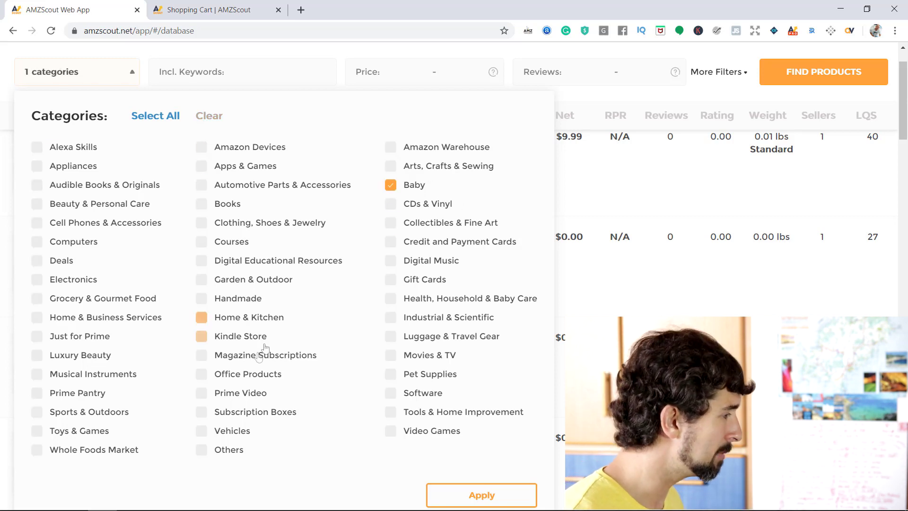
left_click(246, 316)
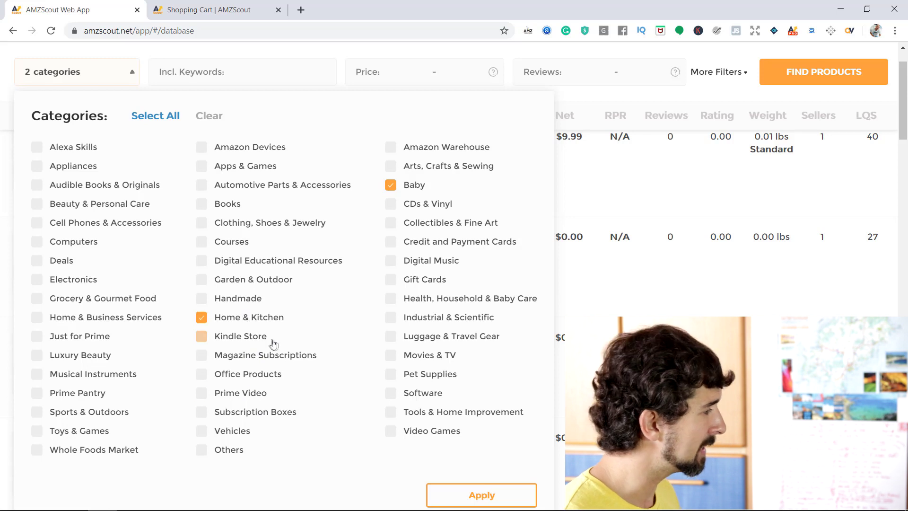
left_click(434, 321)
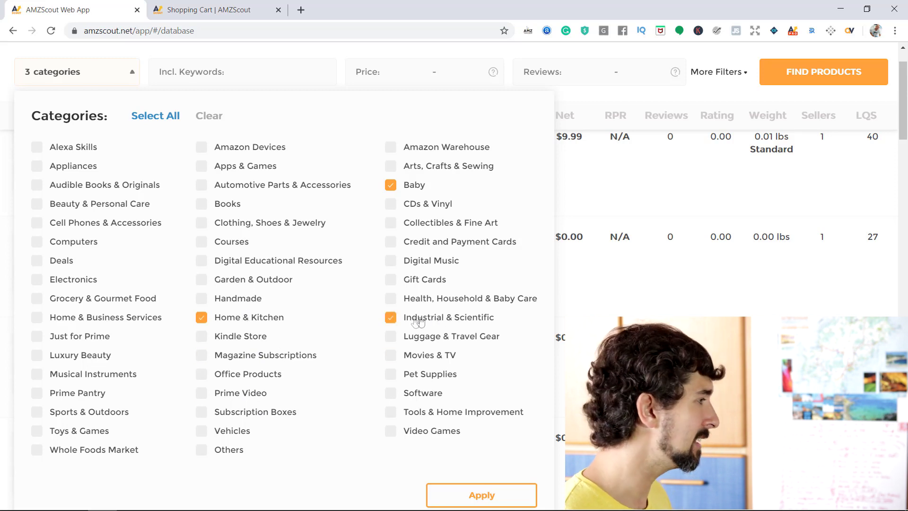
left_click(112, 413)
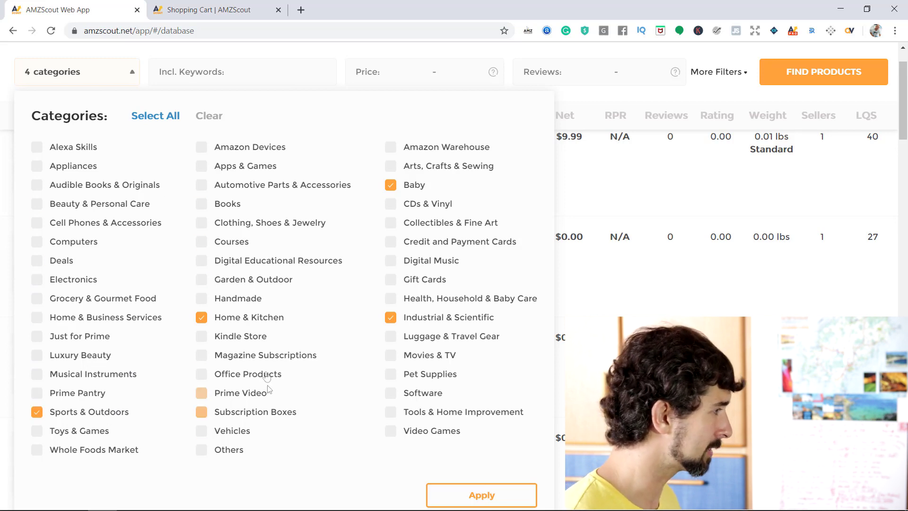
left_click(267, 279)
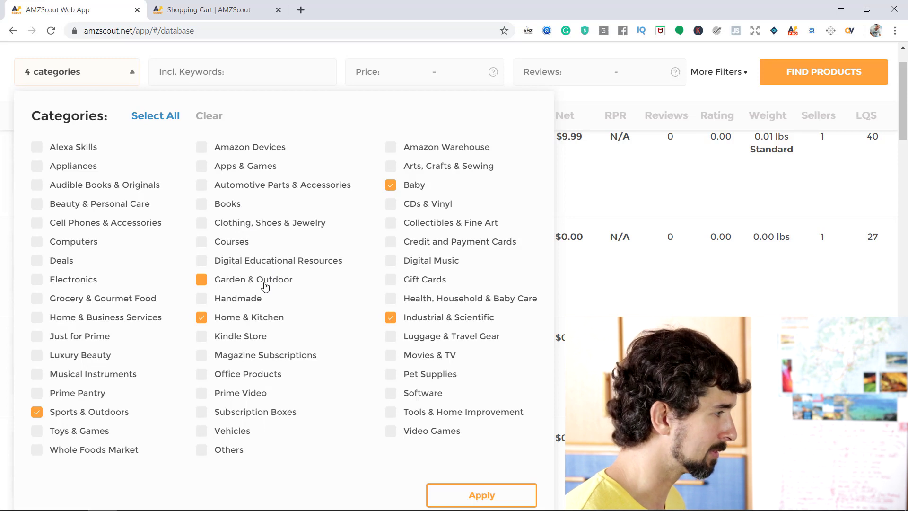
left_click(455, 374)
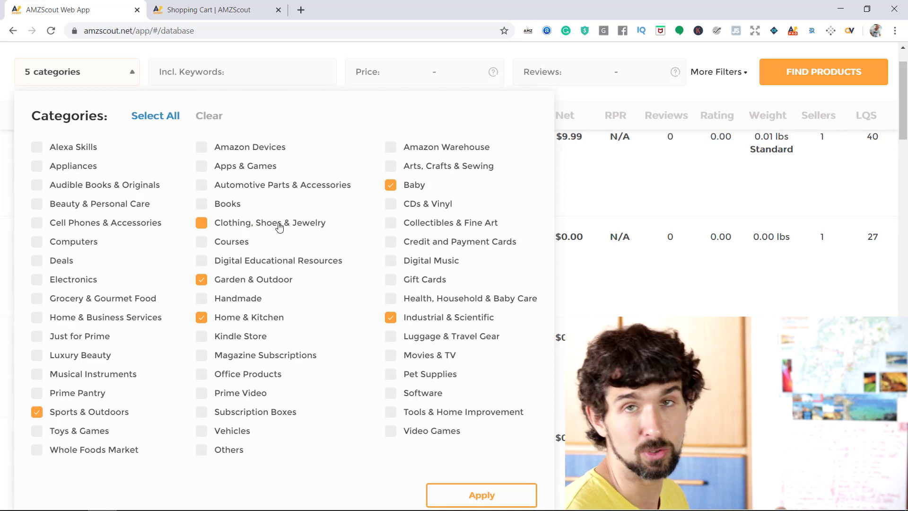
left_click(497, 494)
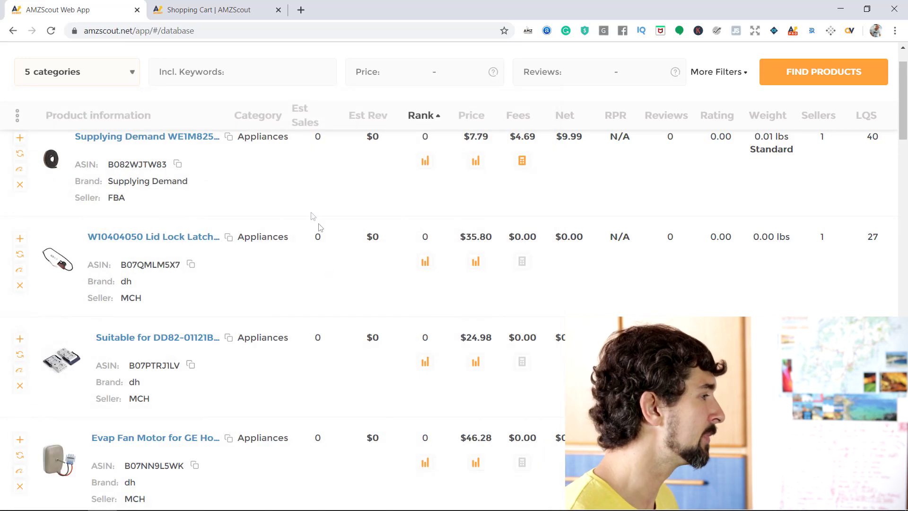
scroll(274, 188, "up", 2)
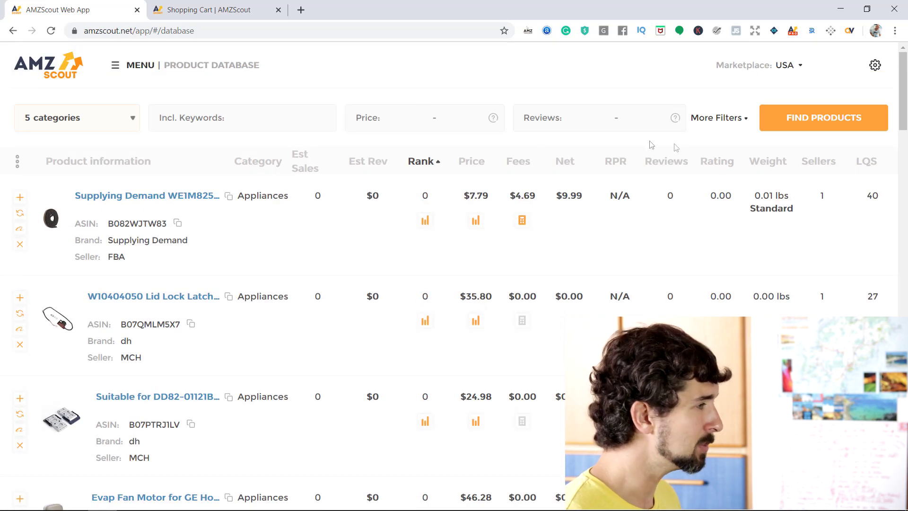
left_click(724, 117)
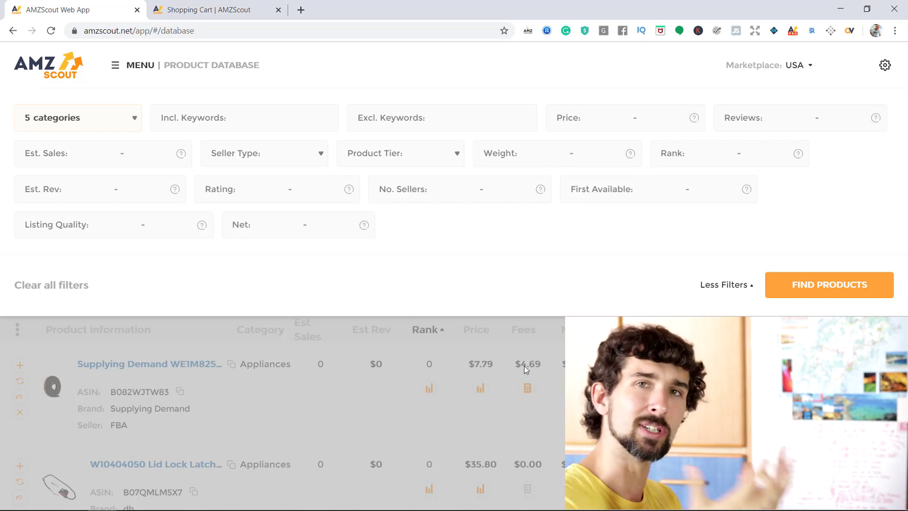
Try "car" as an included keyword and clear it.
left_click(275, 113)
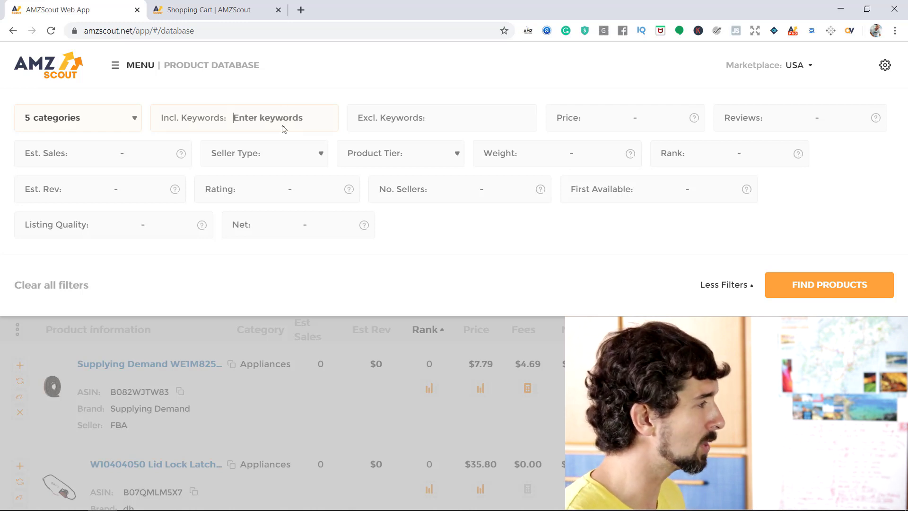
type("cr")
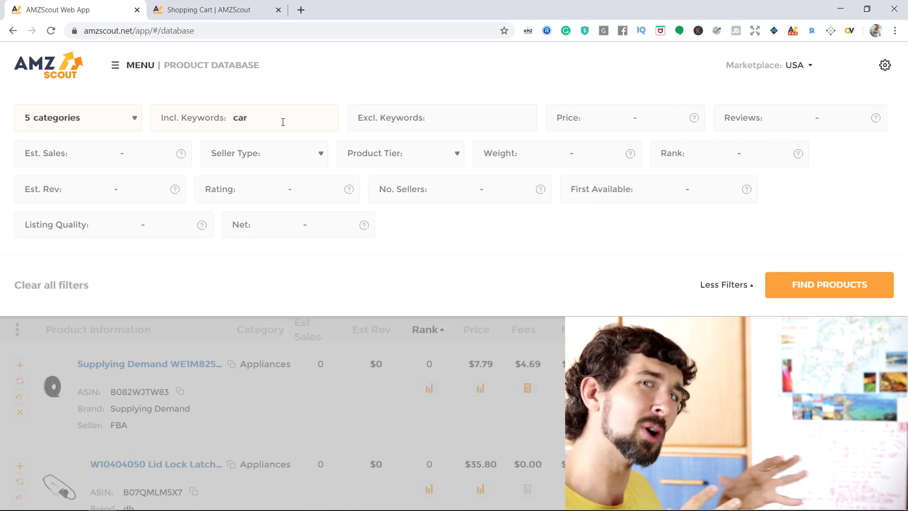
key("BackSpace")
key("BackSpace")
key("BackSpace")
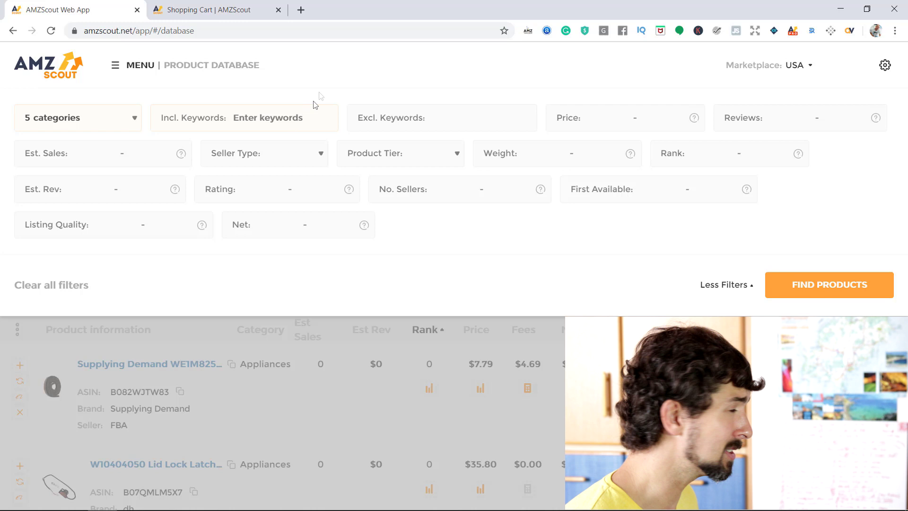
Try "mask" and "jeans" as excluded keywords.
left_click(416, 115)
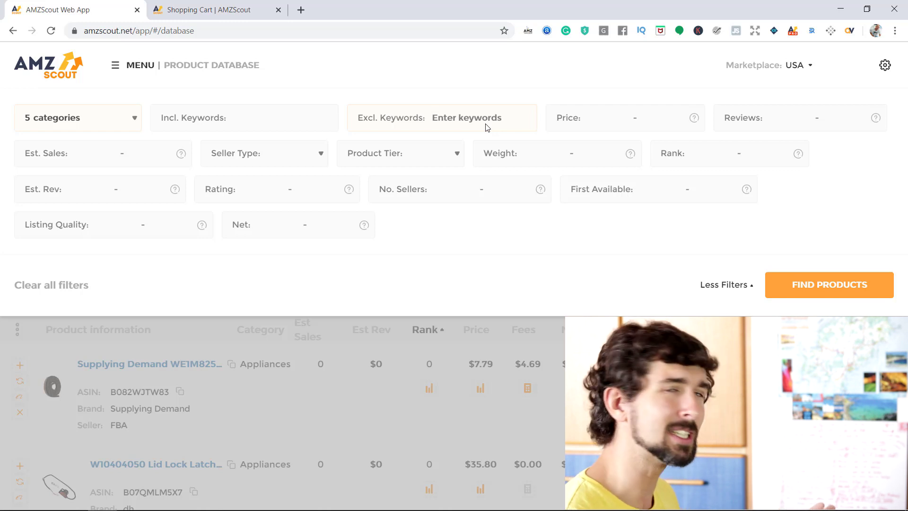
type("mask")
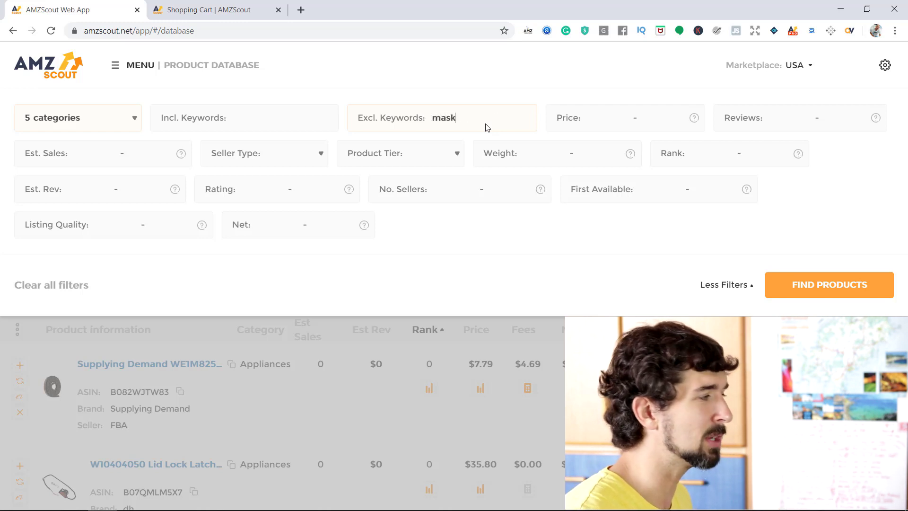
key("BackSpace")
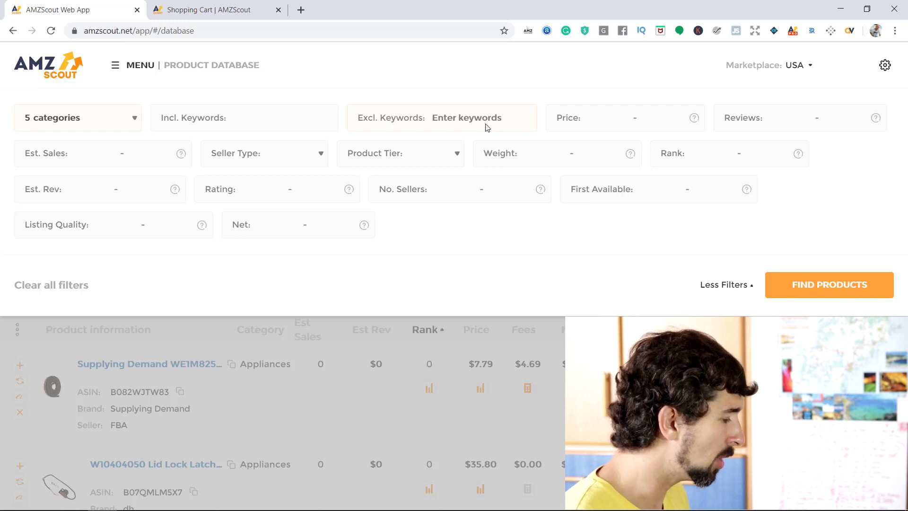
type("jeans")
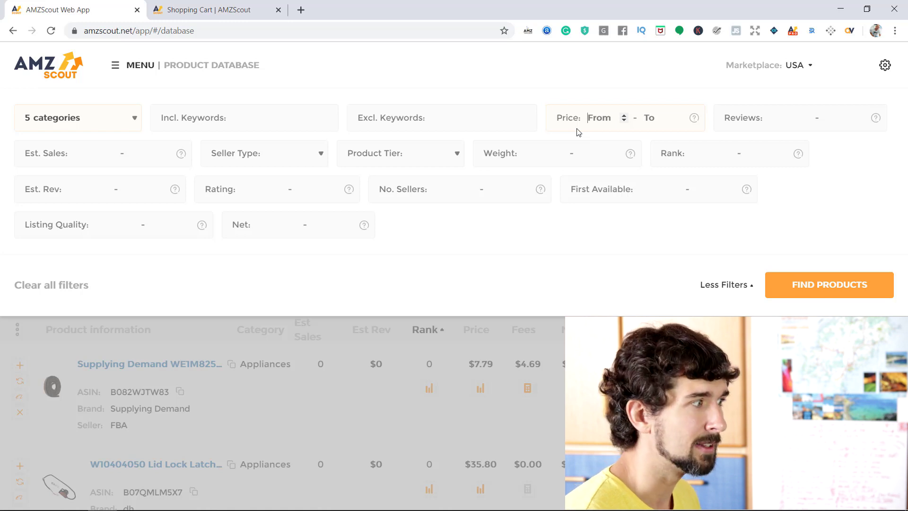
Set the price filter range from 25 to 75.
type("25")
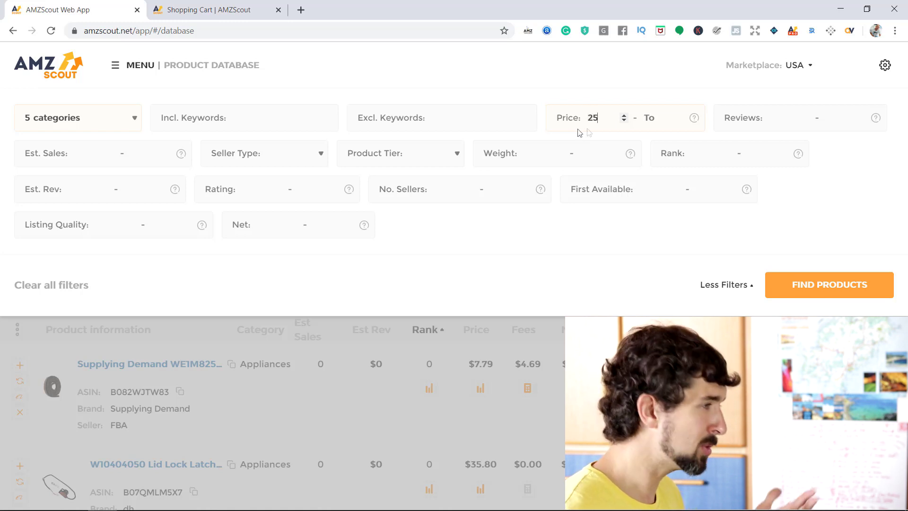
double_click(593, 118)
type("15")
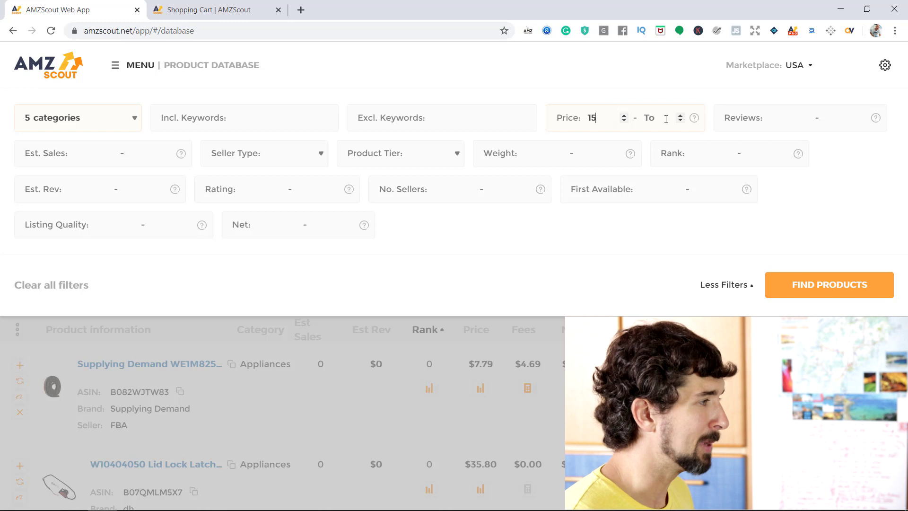
double_click(608, 117)
type("25")
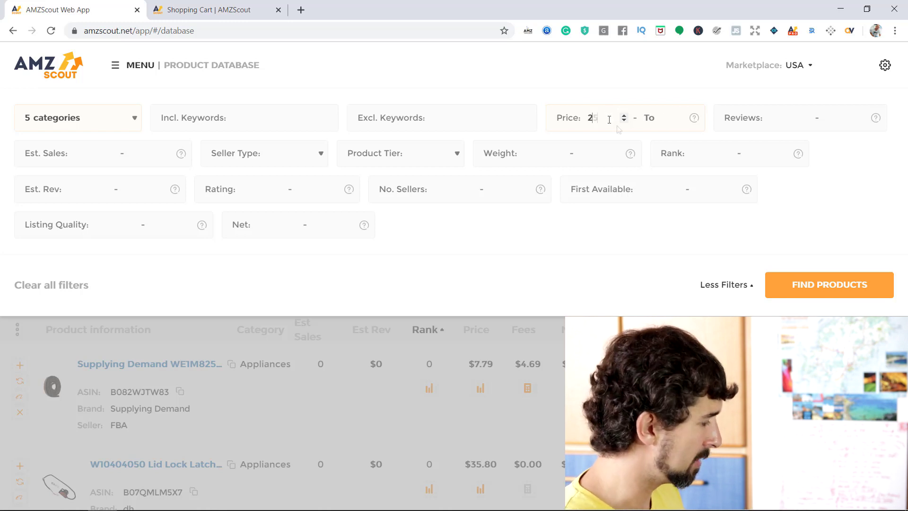
left_click(647, 127)
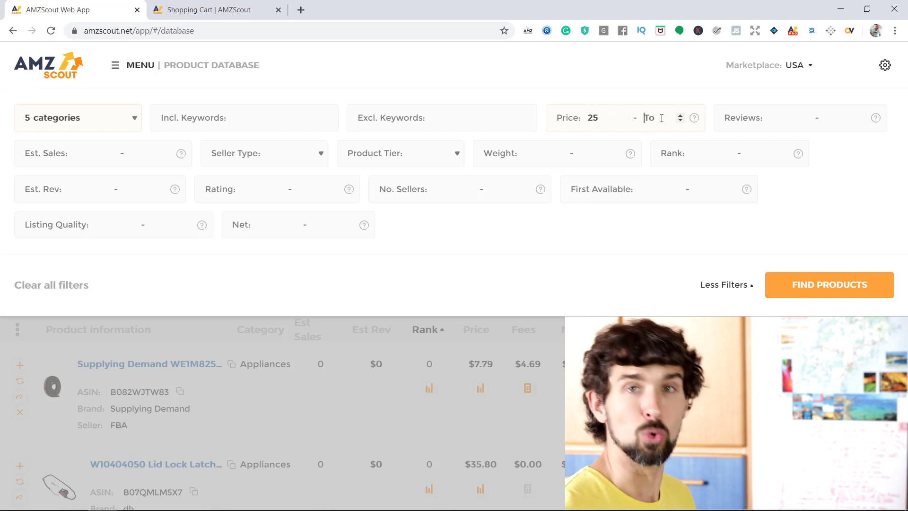
type("75")
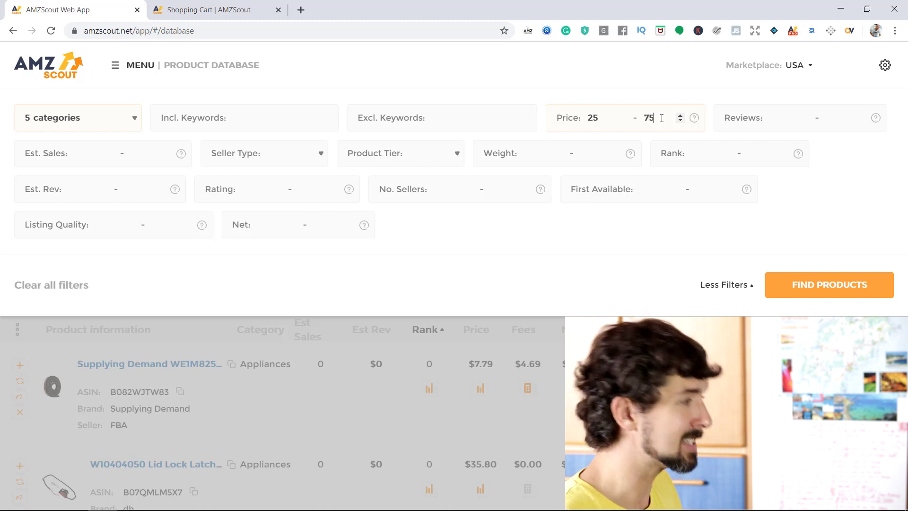
Adjust the price filter to less common limits, from 23 to 71.
left_click(608, 116)
key("BackSpace")
type("3")
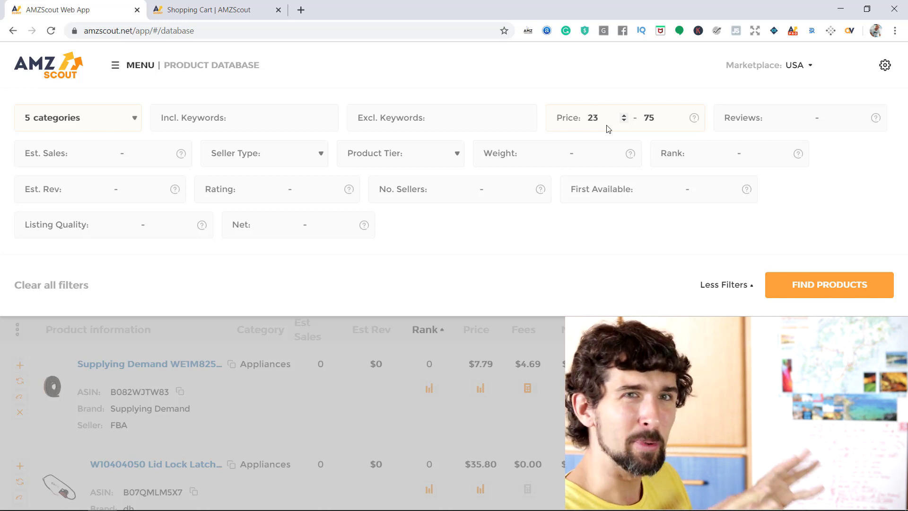
left_click(661, 112)
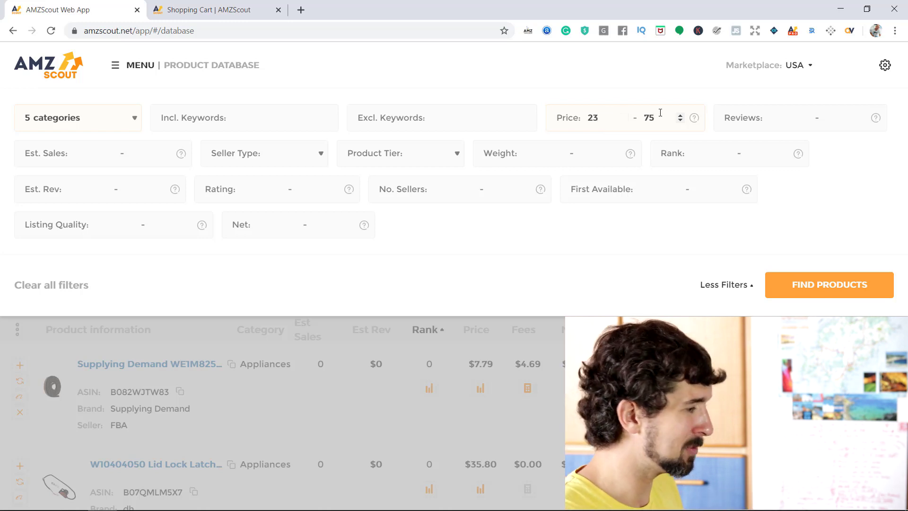
key("BackSpace")
type("1")
Set the minimum number of reviews in the filter to 8.
left_click(766, 109)
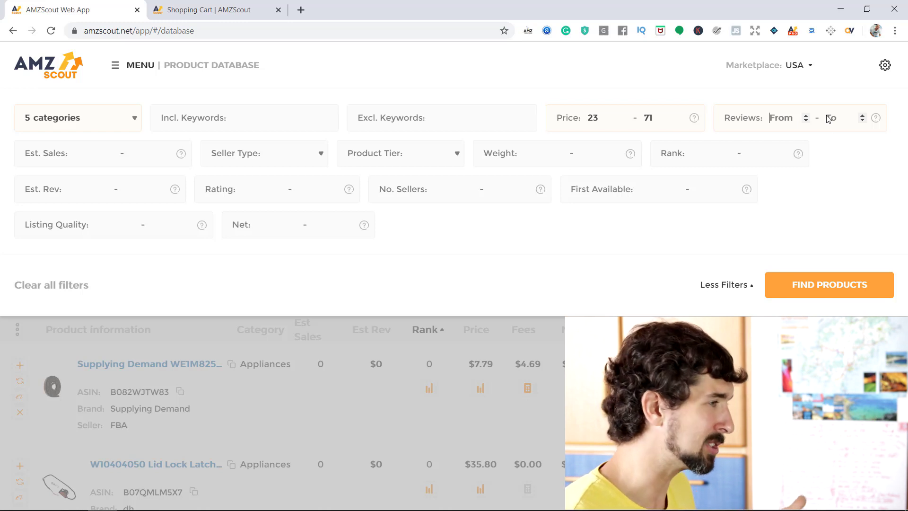
type("5")
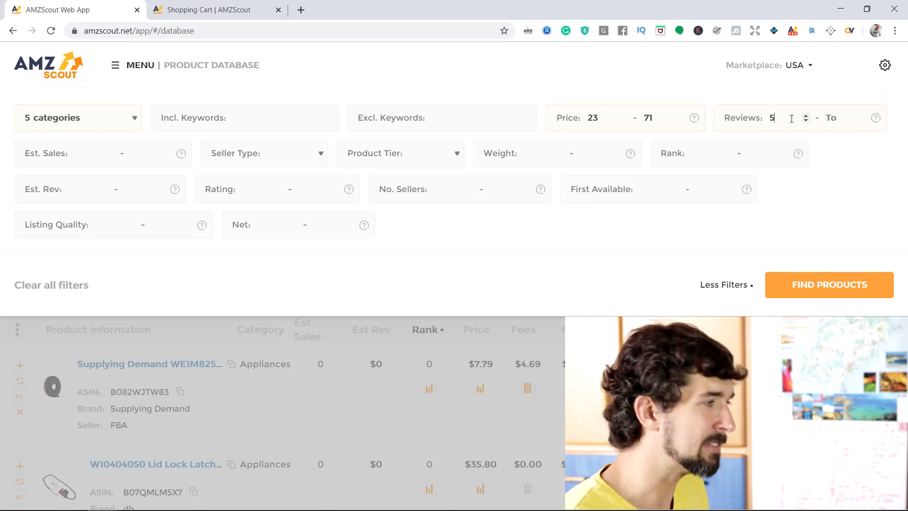
left_click(805, 121)
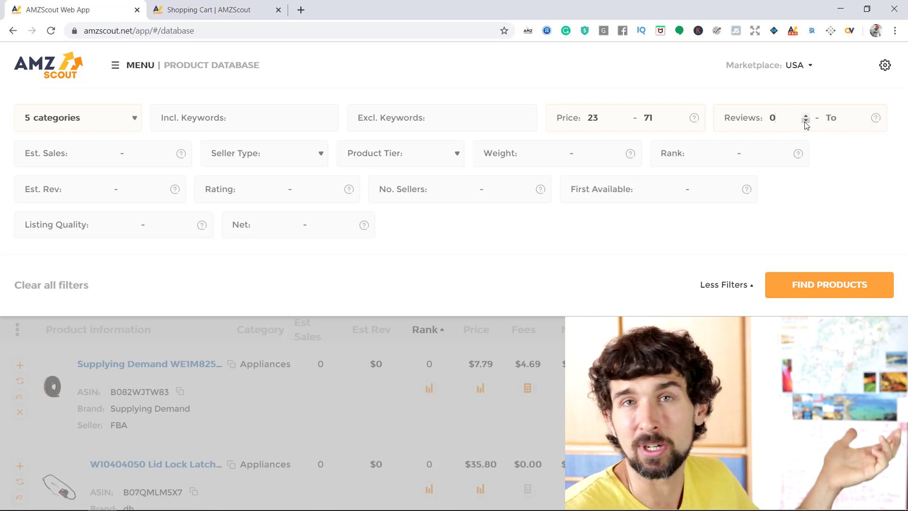
key("BackSpace")
type("5")
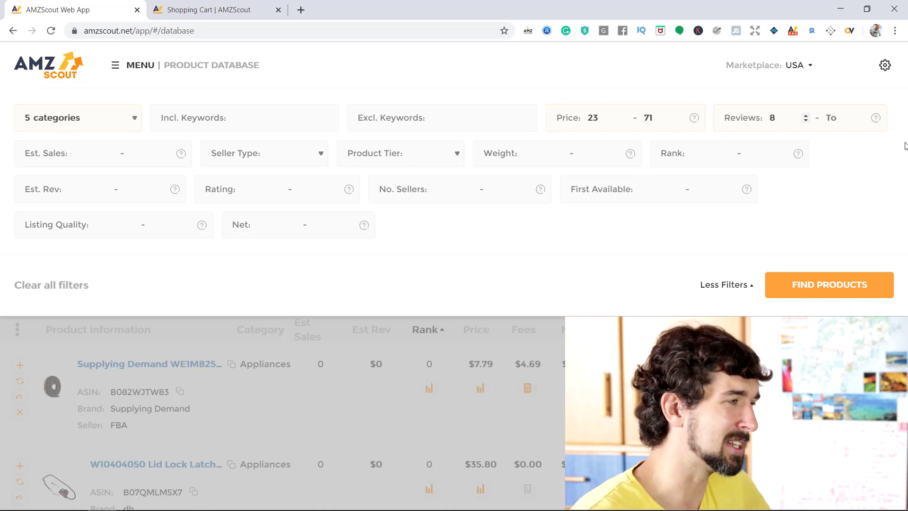
Set the maximum number of reviews to 40 and the minimum estimated sales to 500.
left_click(839, 117)
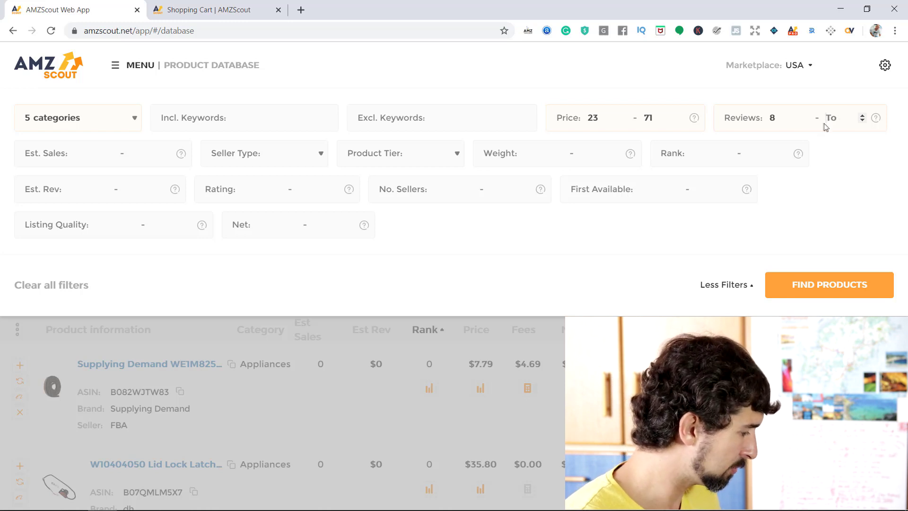
type("40")
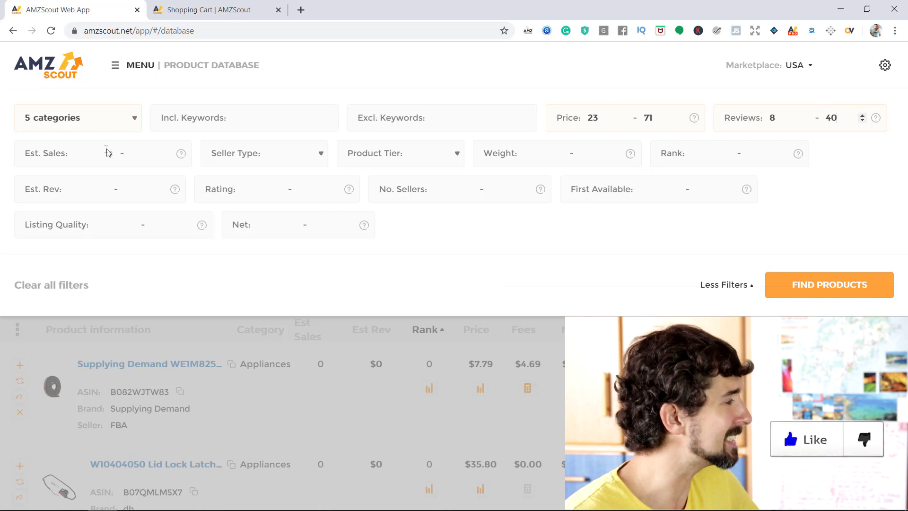
left_click(97, 160)
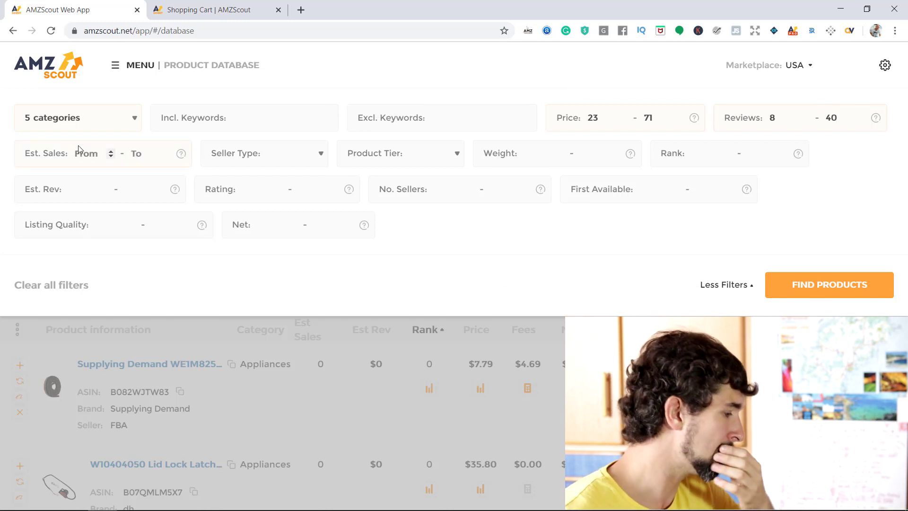
type("500")
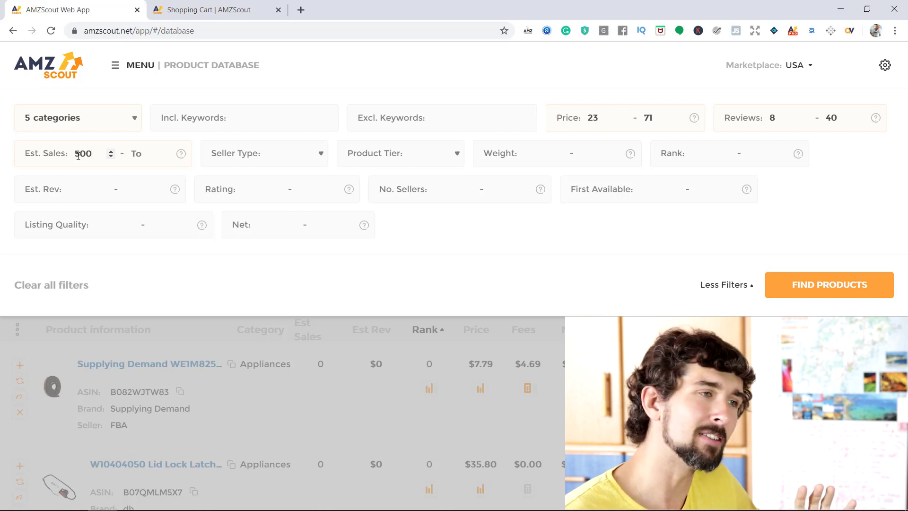
Try 300 as the minimum estimated sales and return it to 500.
left_click(605, 115)
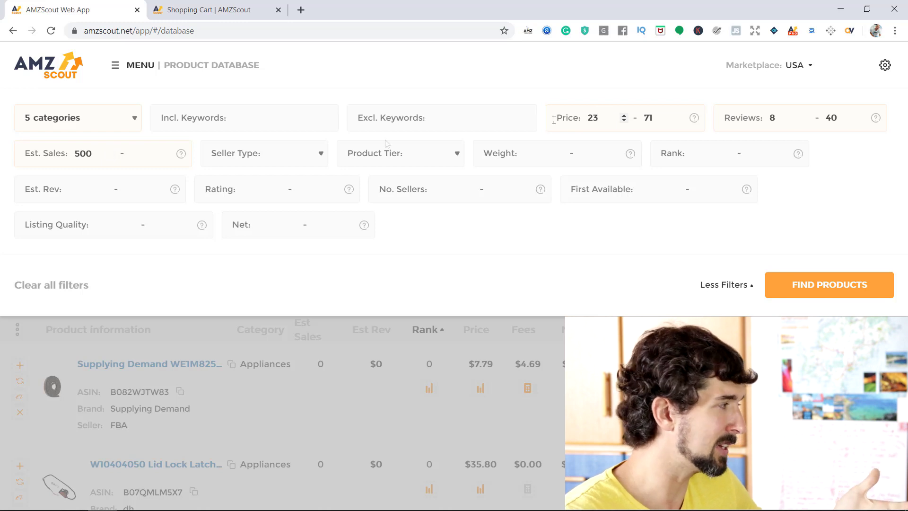
double_click(95, 154)
type("3")
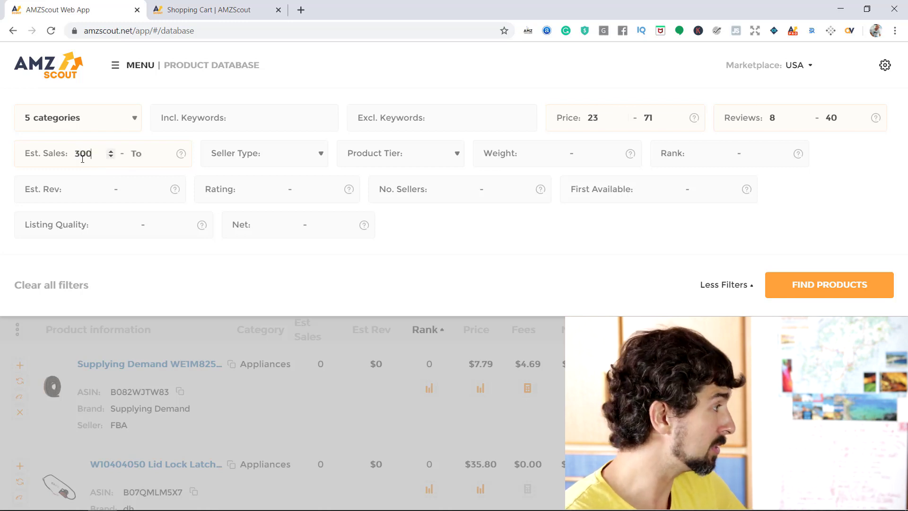
double_click(83, 159)
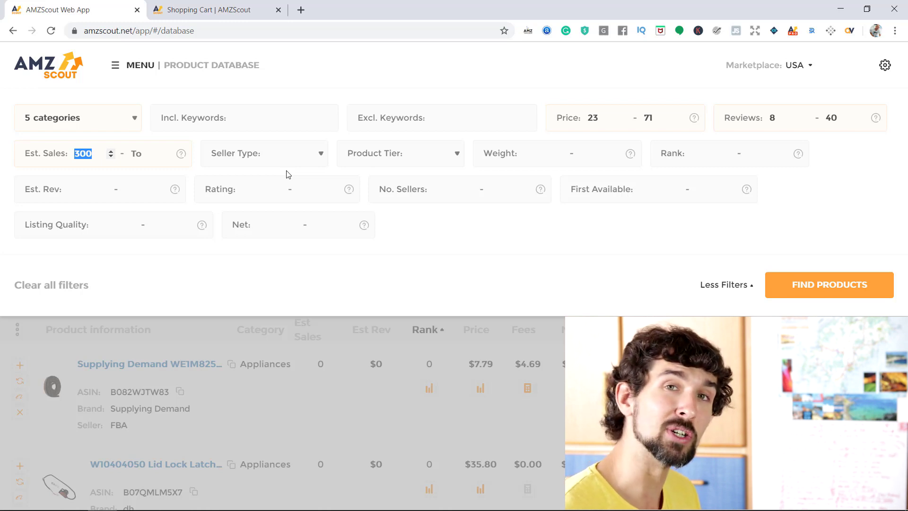
type("500")
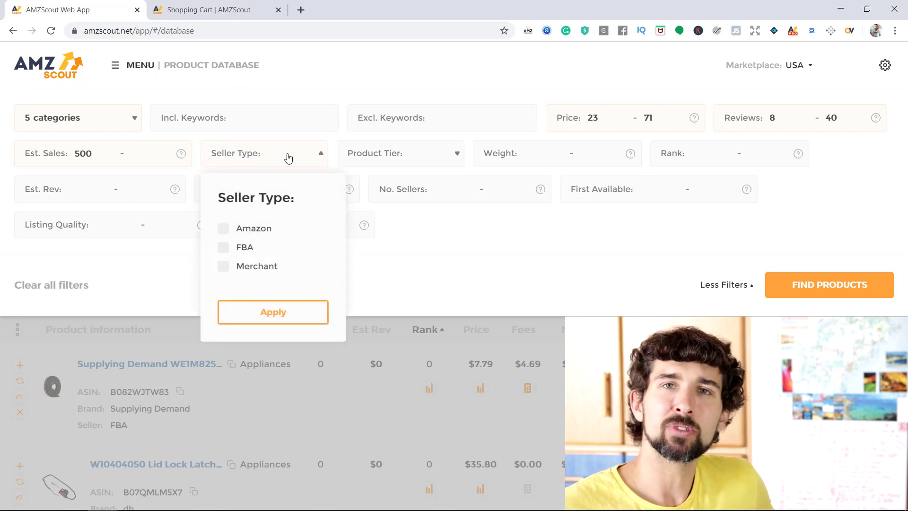
Examine the Amazon, FBA and Merchant options of the seller type filter.
left_click(251, 230)
left_click(263, 247)
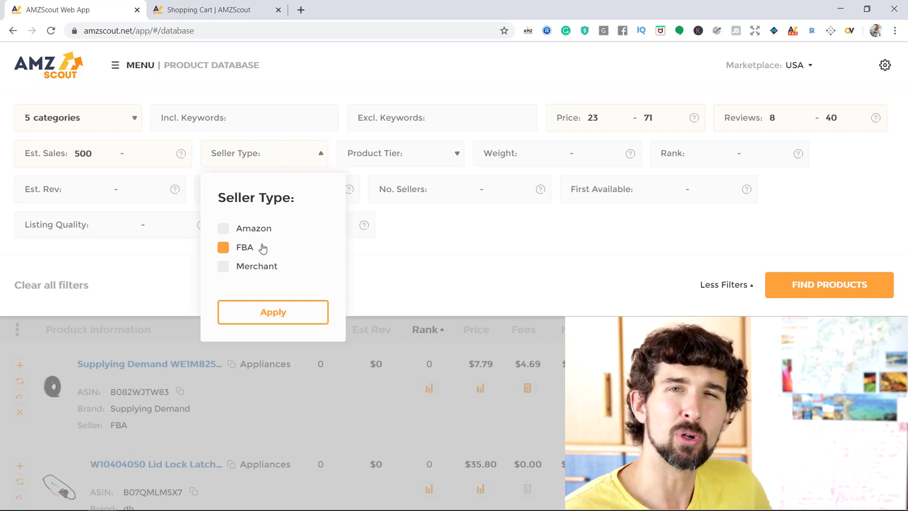
left_click(272, 275)
left_click(273, 277)
left_click(271, 270)
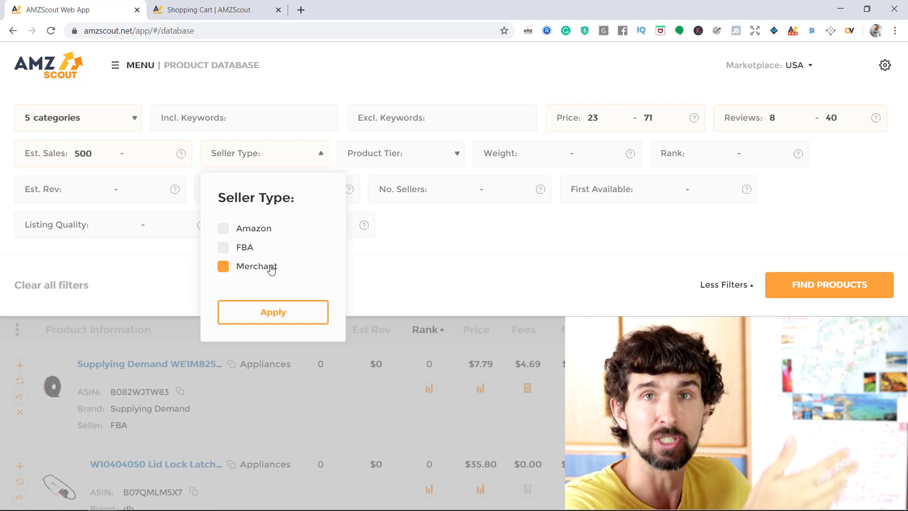
left_click(276, 273)
left_click(275, 228)
left_click(237, 233)
left_click(253, 256)
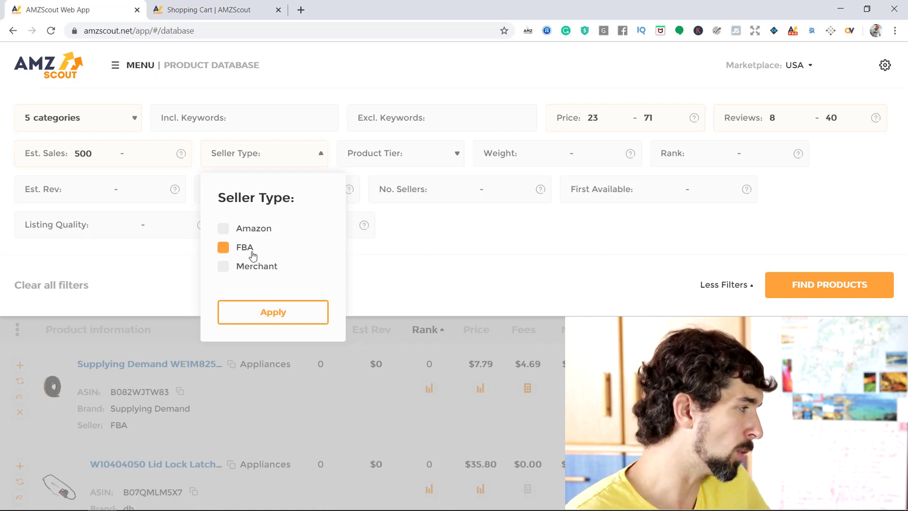
Try Merchant and FBA together as the seller types.
left_click(260, 269)
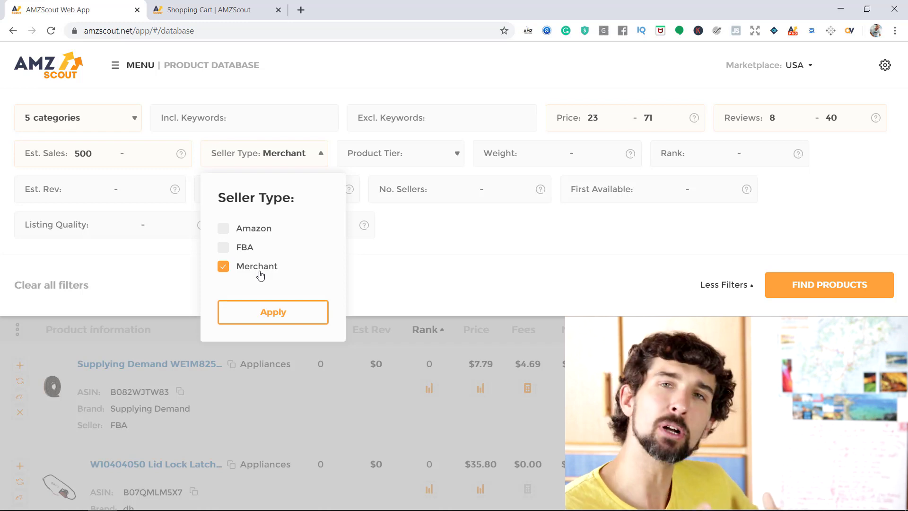
left_click(287, 253)
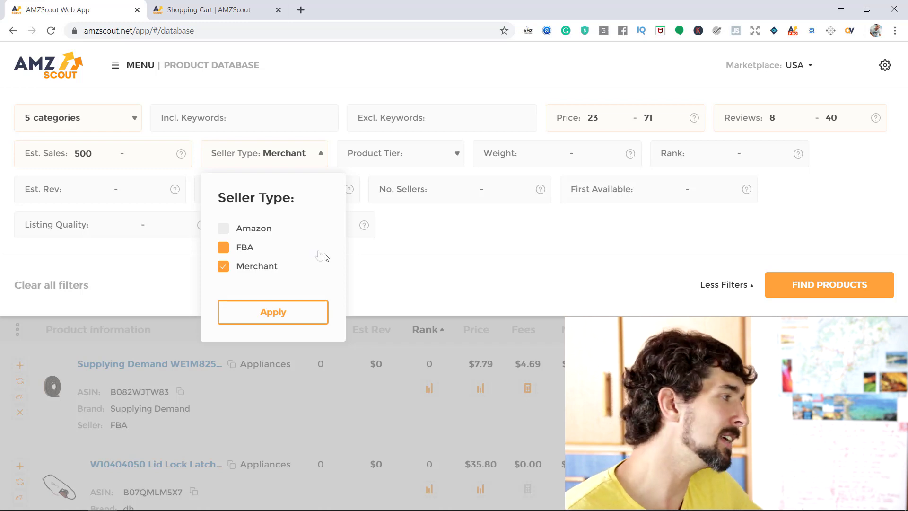
left_click(251, 252)
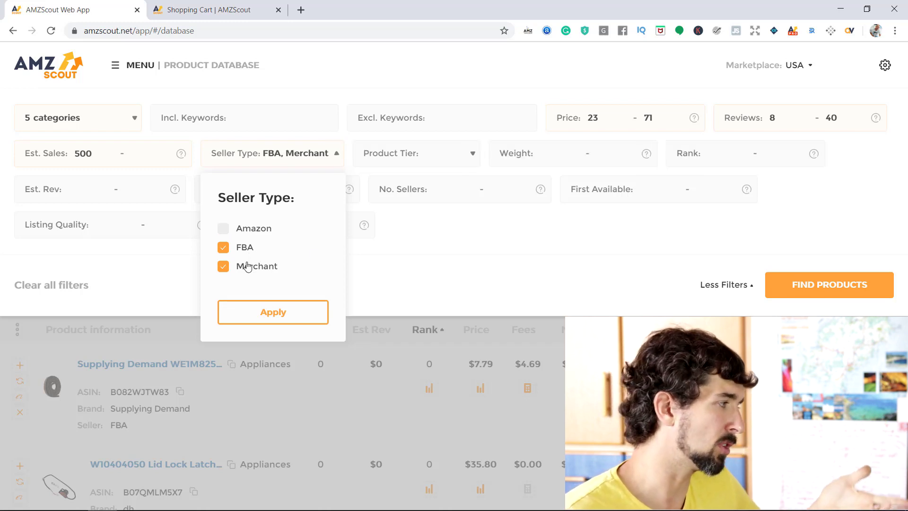
Deselect Merchant and FBA, try Amazon as the seller type, and apply the filter with no seller type selected.
left_click(244, 266)
left_click(247, 247)
left_click(260, 231)
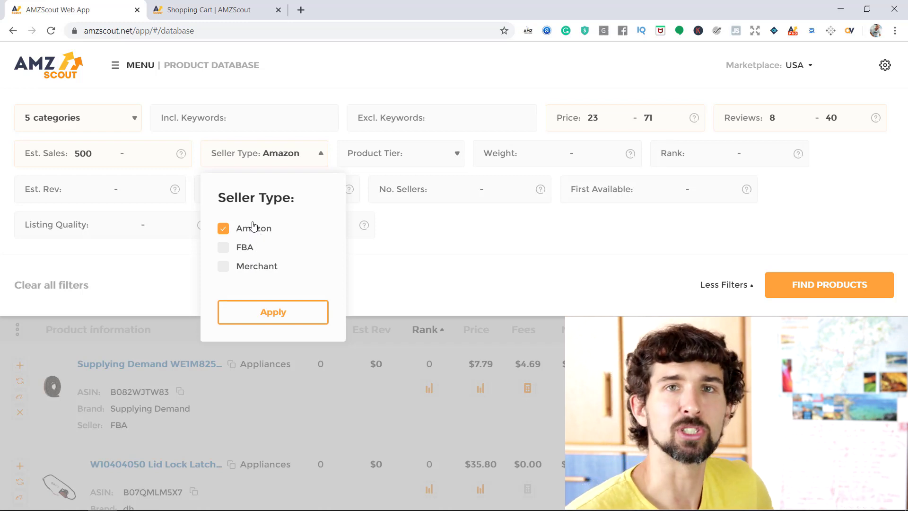
left_click(268, 226)
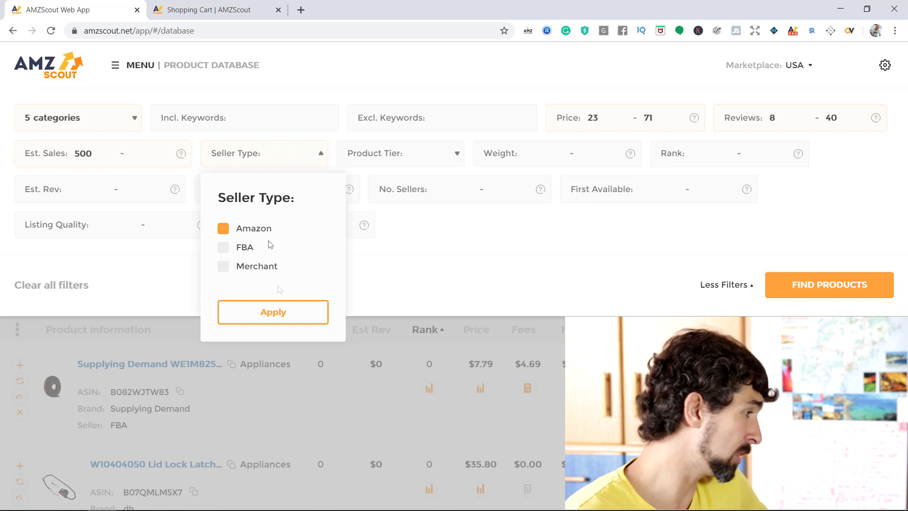
left_click(285, 315)
Restrict the product tier filter to Standard.
left_click(428, 153)
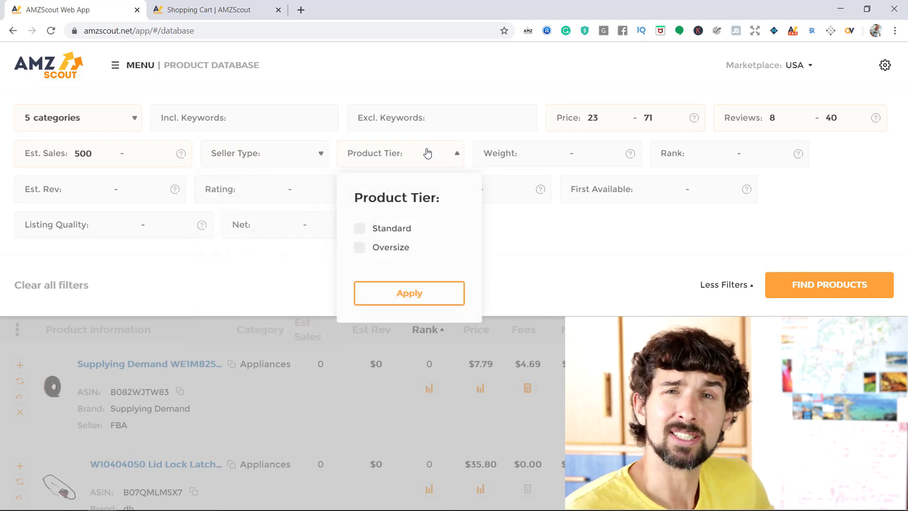
left_click(359, 228)
left_click(416, 288)
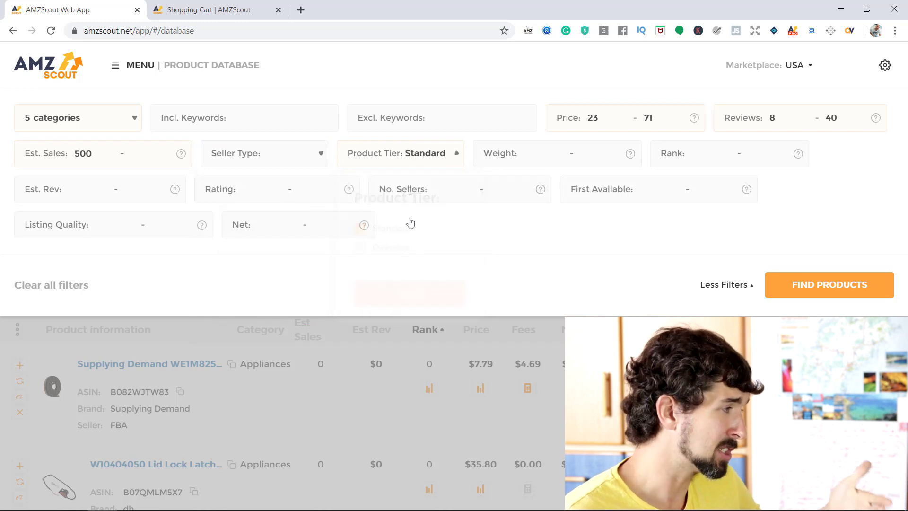
left_click(440, 153)
left_click(430, 156)
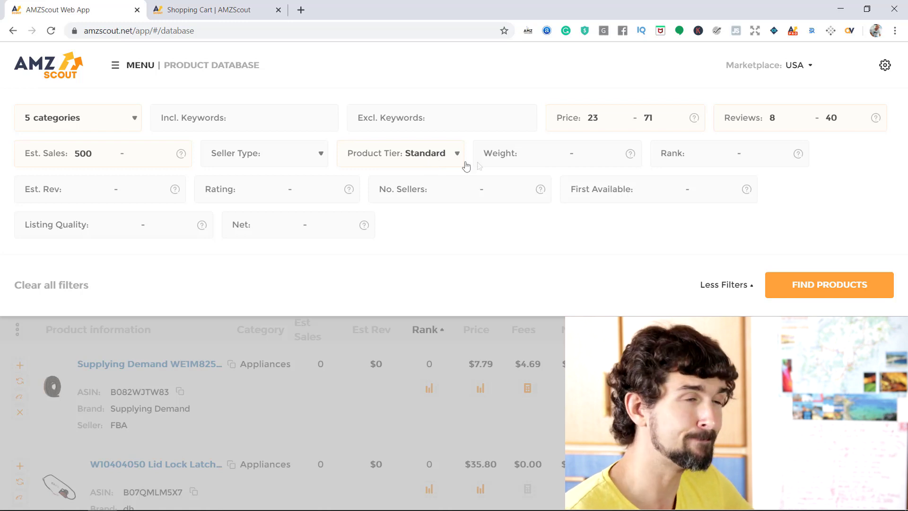
Set the maximum product weight to 1, leaving the minimum weight empty.
left_click(546, 150)
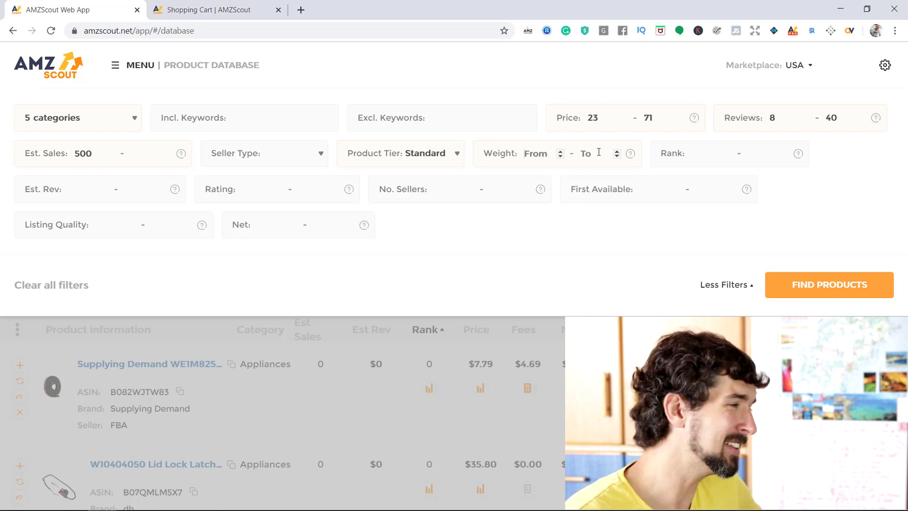
type("1")
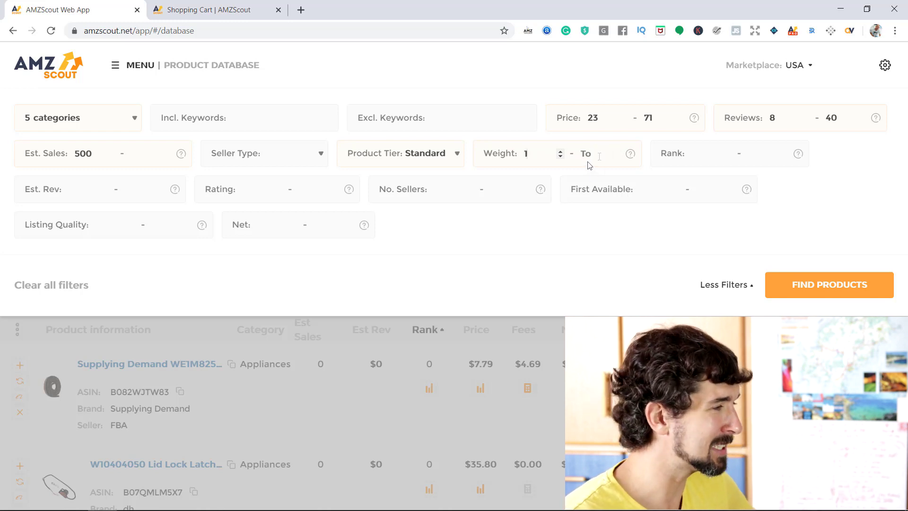
left_click(536, 149)
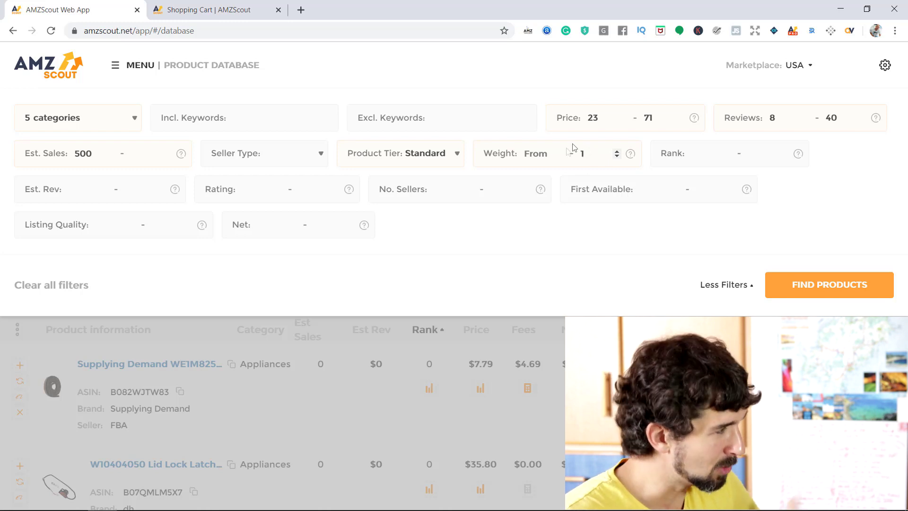
Try a maximum rank of 1000 with no minimum rank.
left_click(691, 158)
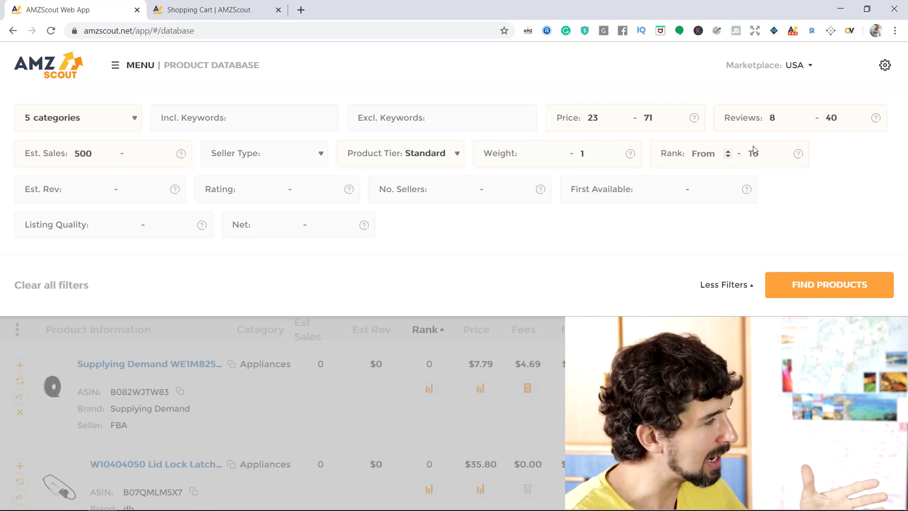
left_click(705, 156)
type("1")
key("BackSpace")
left_click(771, 157)
type("1000")
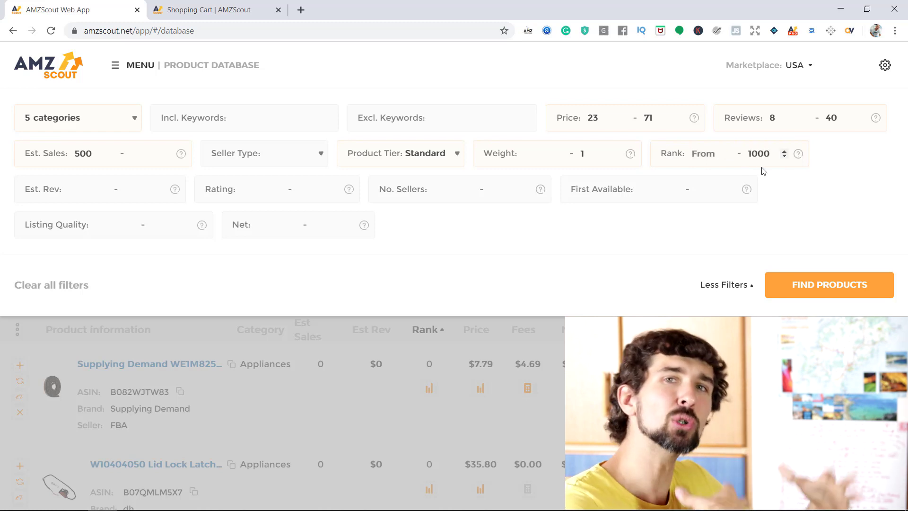
Clear the maximum rank, try 1000 again, and leave the rank filter empty.
double_click(762, 154)
key("BackSpace")
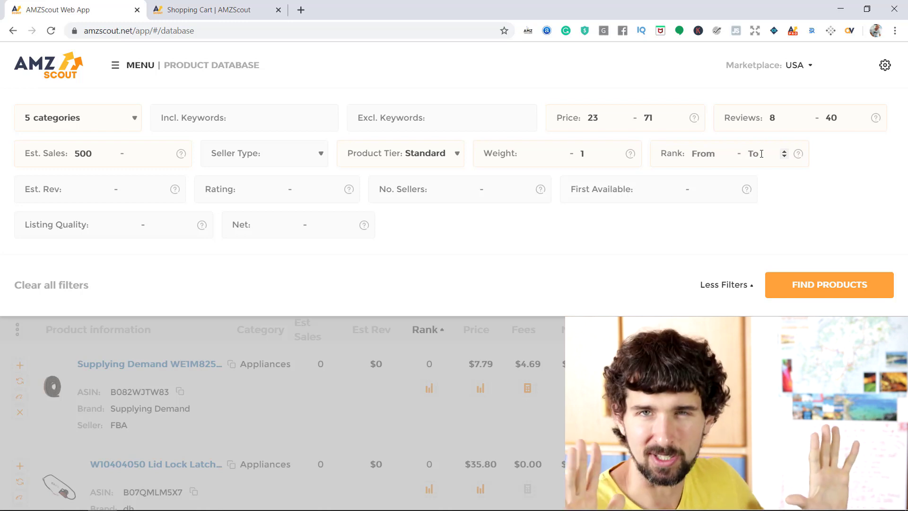
type("1000")
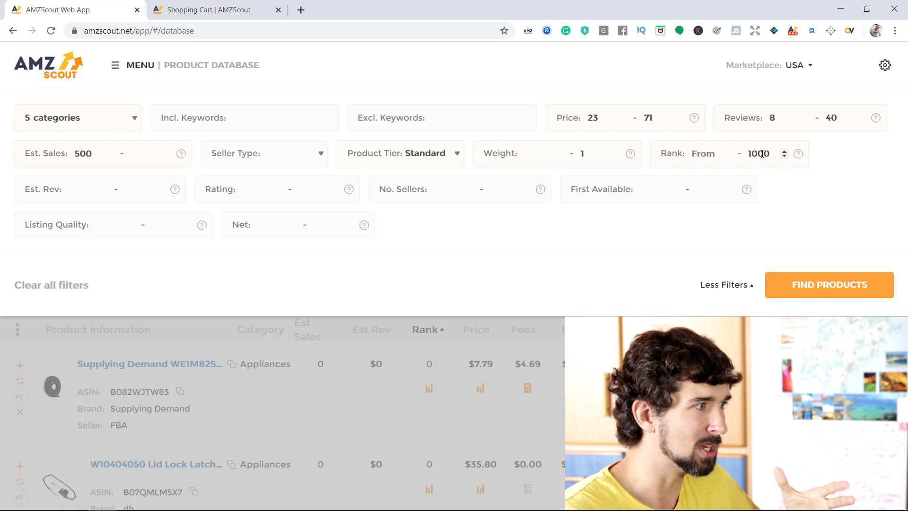
double_click(762, 154)
key("BackSpace")
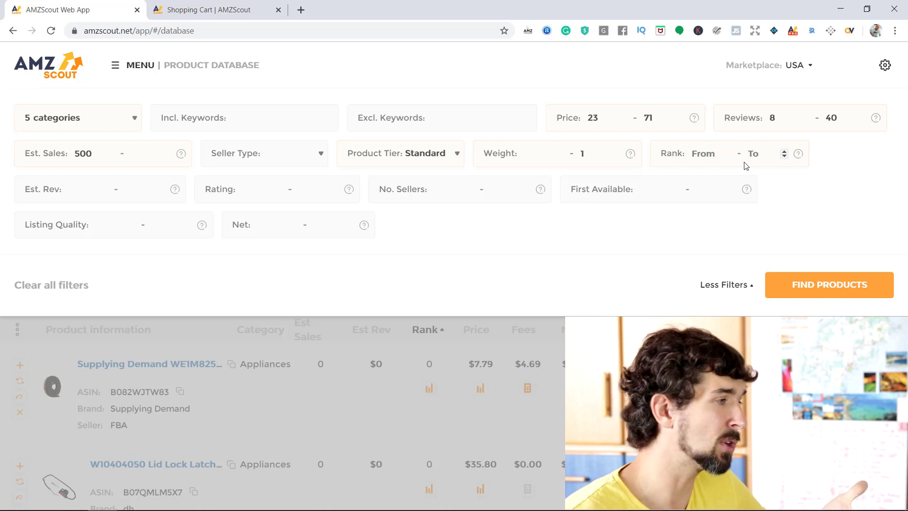
left_click(686, 150)
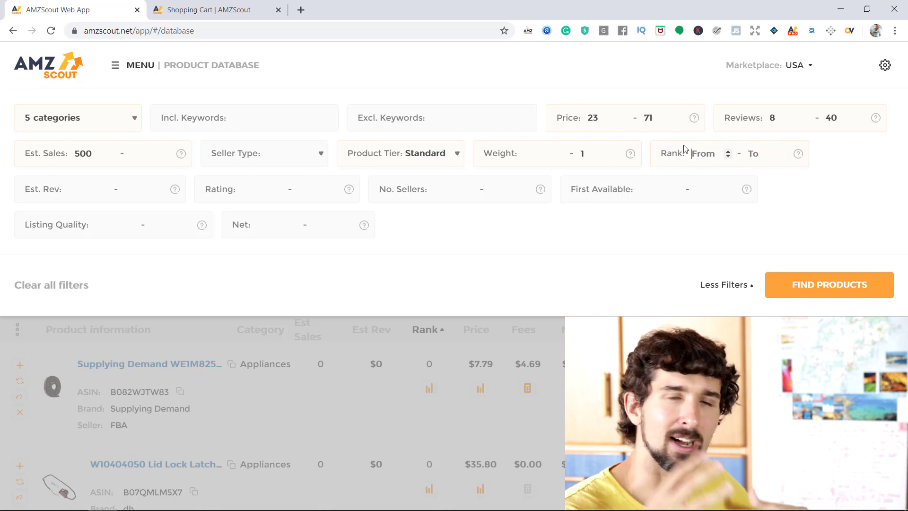
Try a minimum estimated revenue of 10000, comparing it with the price and estimated sales minimums.
left_click(87, 196)
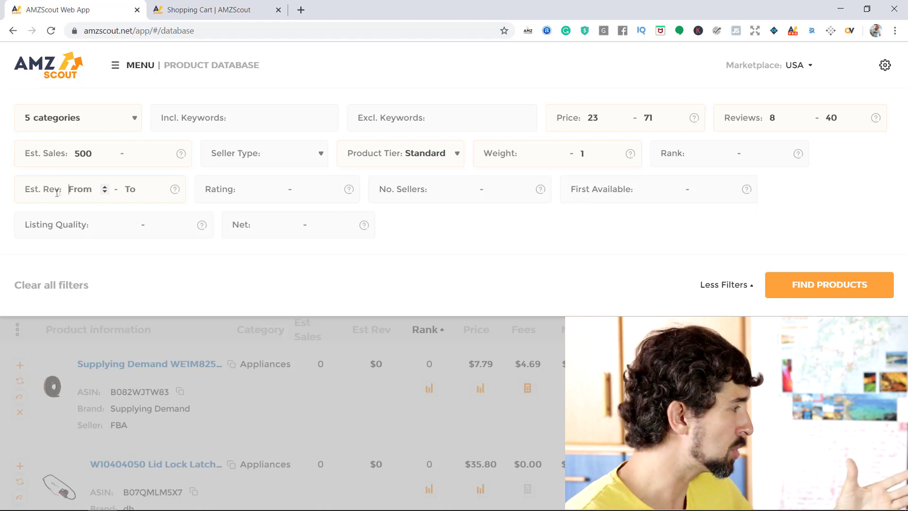
type("10000")
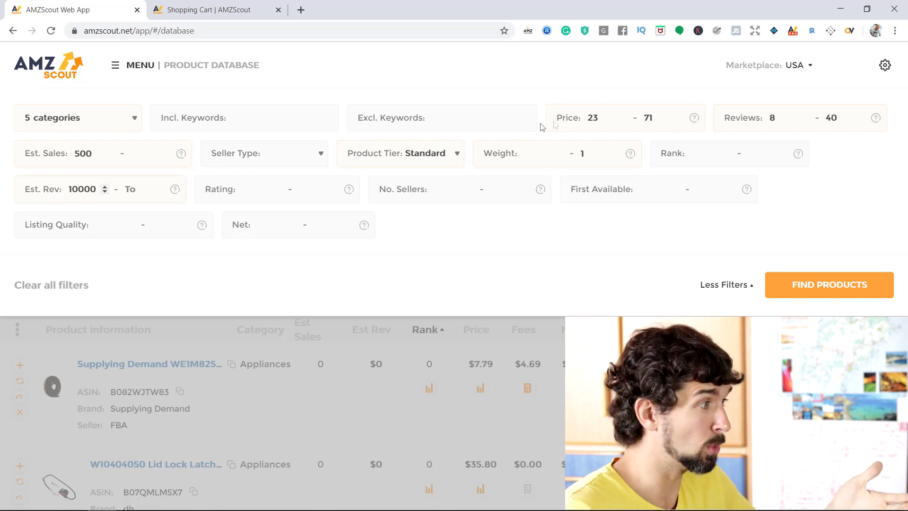
left_click(597, 118)
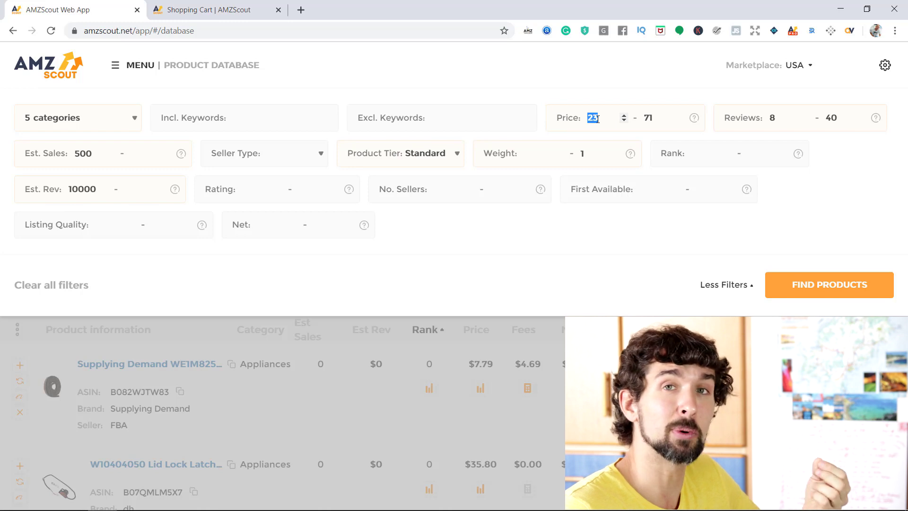
double_click(83, 153)
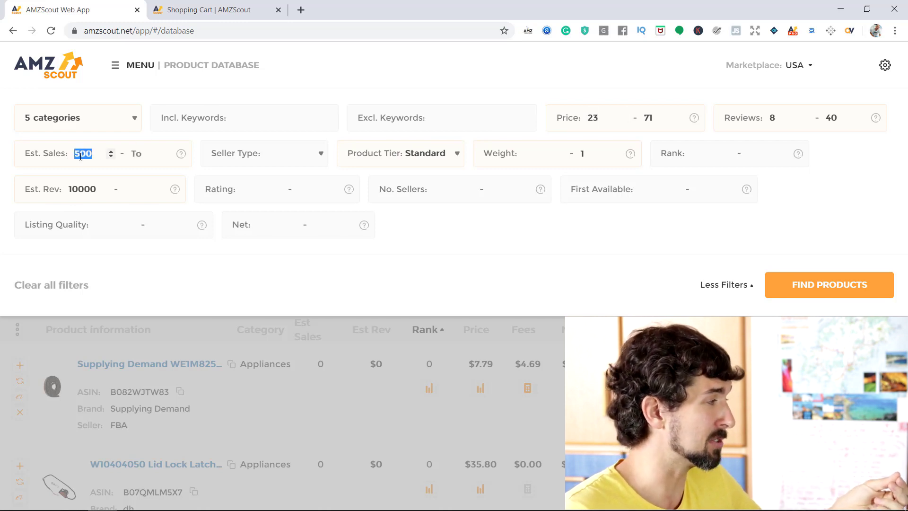
Change the minimum estimated revenue to 15000.
left_click(83, 190)
double_click(83, 189)
key("BackSpace")
type("1")
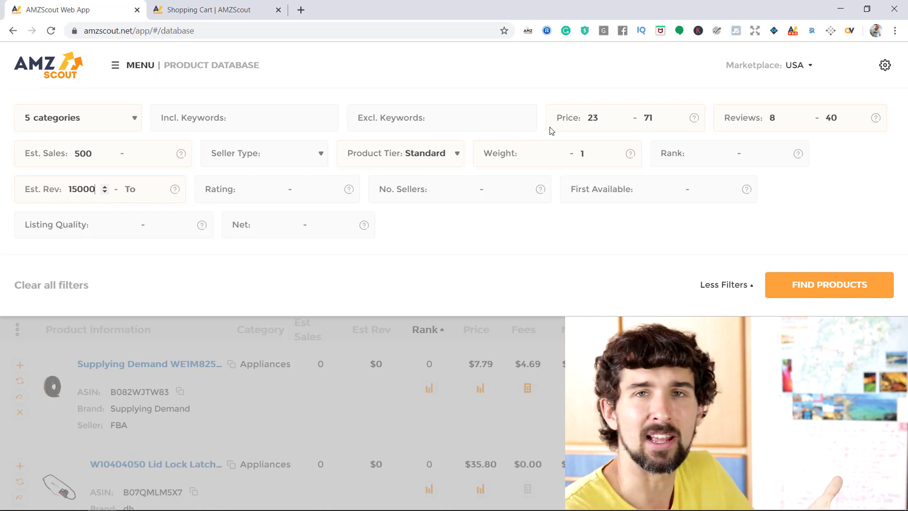
Clear the minimum estimated revenue so that filter is empty.
left_click(78, 153)
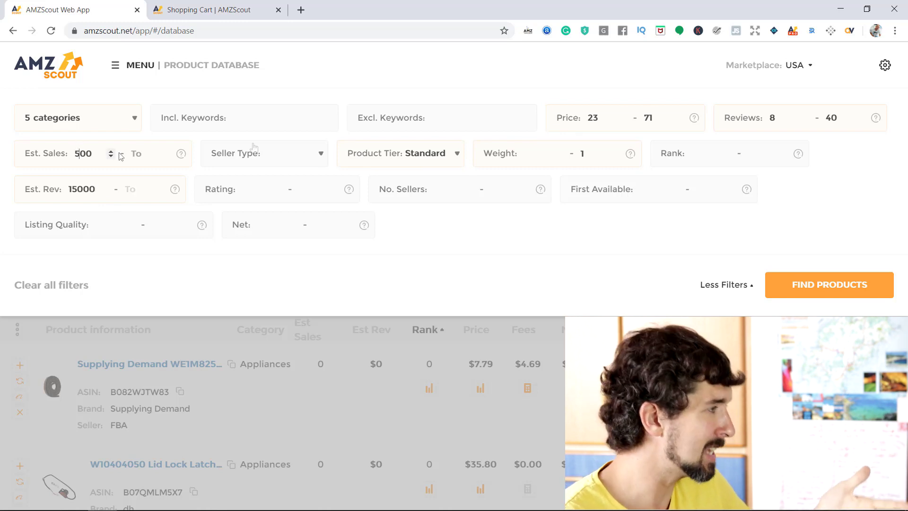
left_click(95, 188)
double_click(92, 184)
key("BackSpace")
Set the maximum rating filter to 4, leaving the minimum rating empty.
left_click(241, 189)
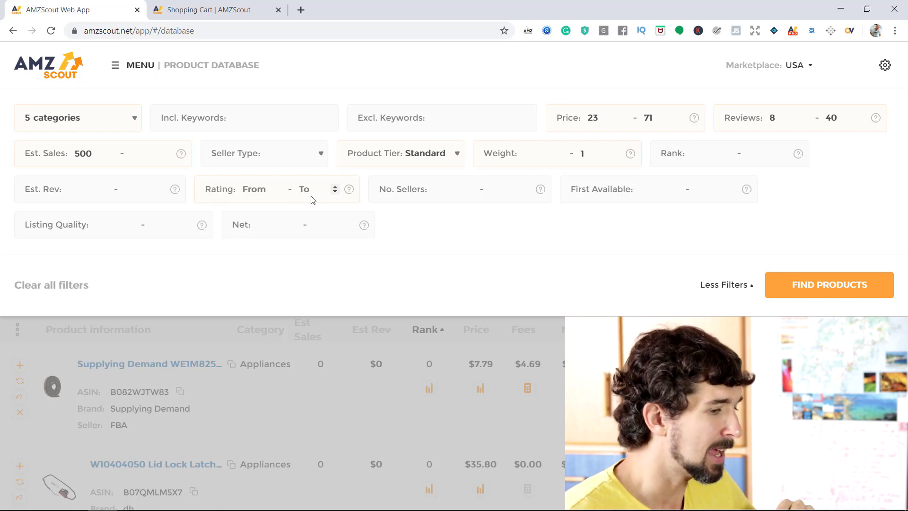
left_click(294, 196)
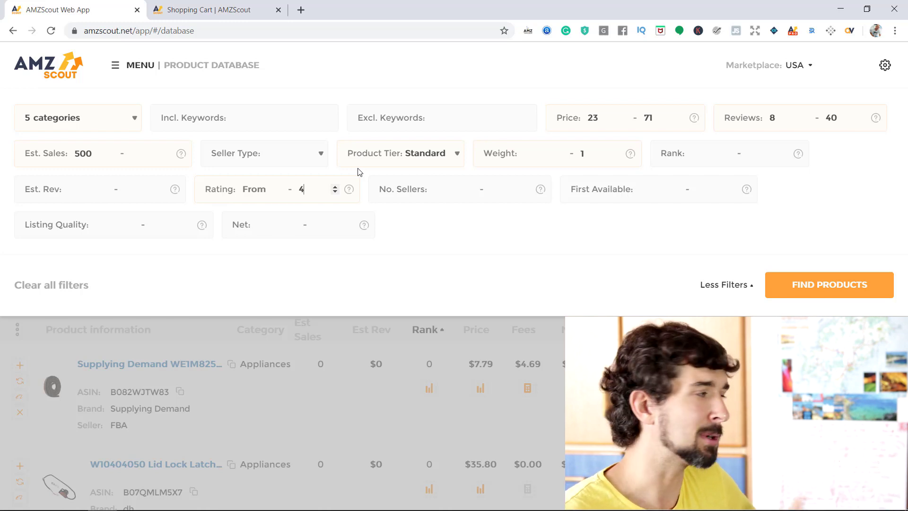
Try a maximum number of sellers of 2 and of 1, leaving the minimum empty.
left_click(426, 186)
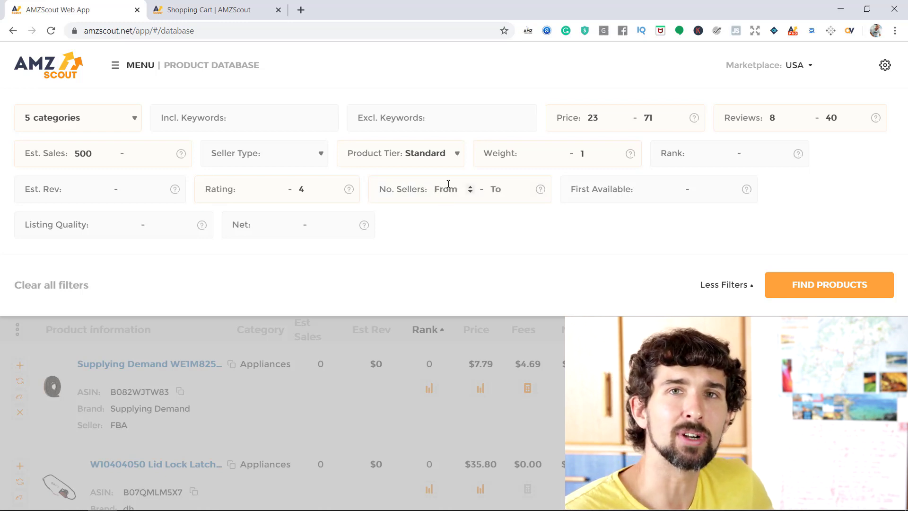
left_click(509, 187)
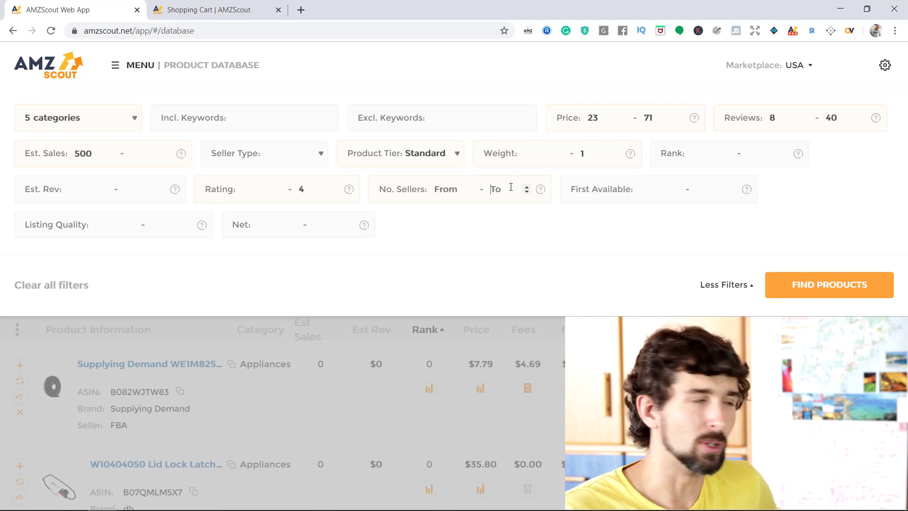
left_click(450, 191)
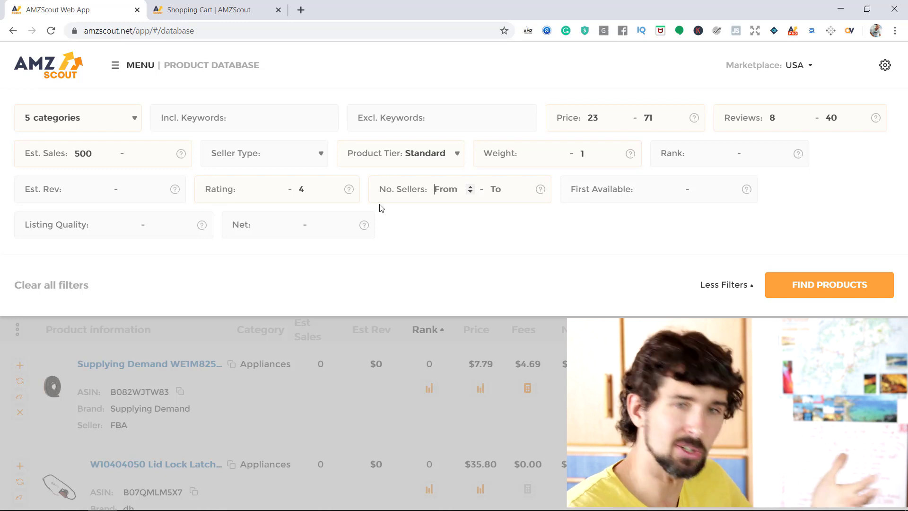
left_click(435, 190)
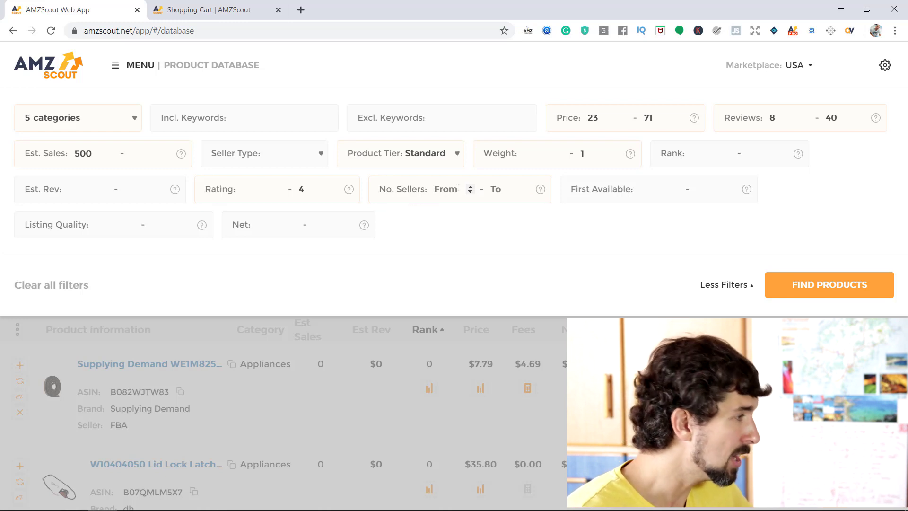
left_click(503, 193)
type("2")
key("BackSpace")
type("1")
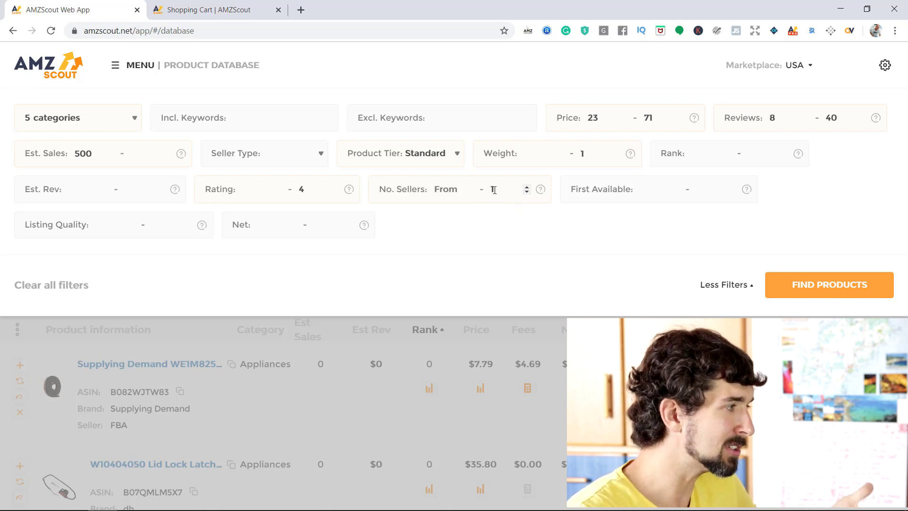
Set the maximum number of sellers to 2.
double_click(494, 189)
type("2")
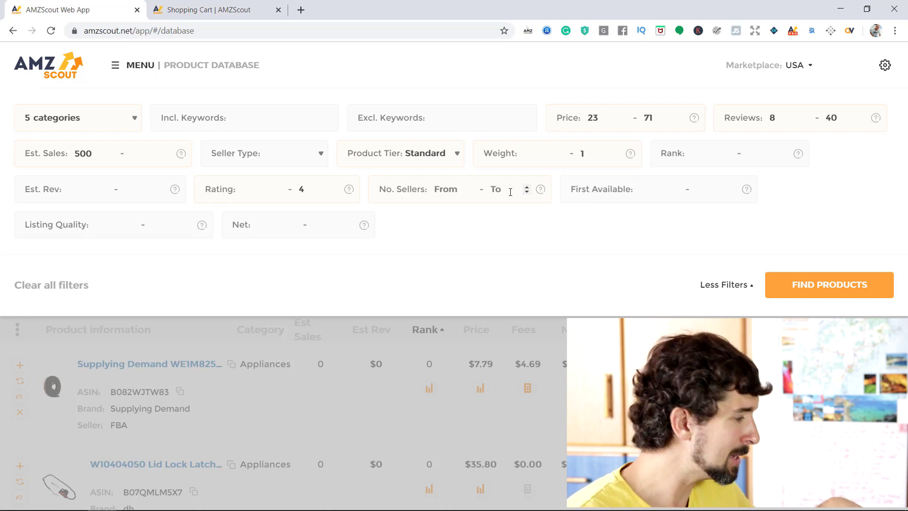
type("1")
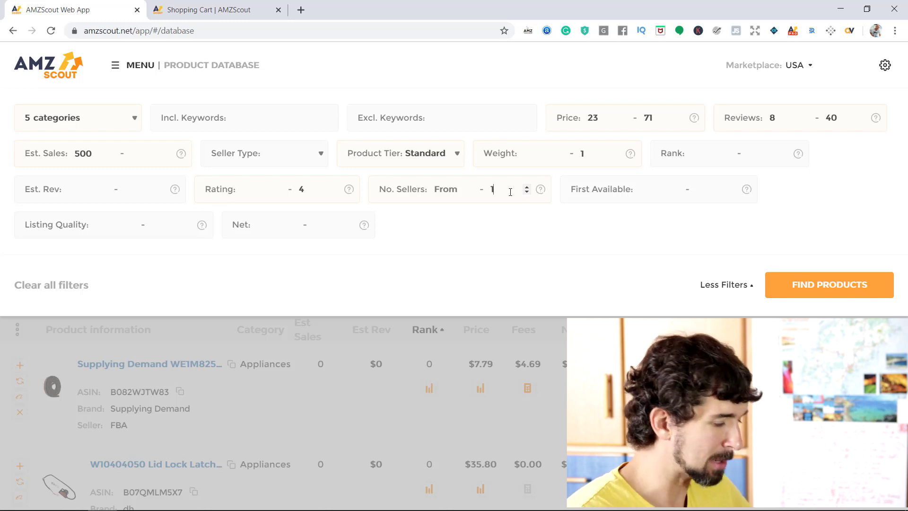
type("1")
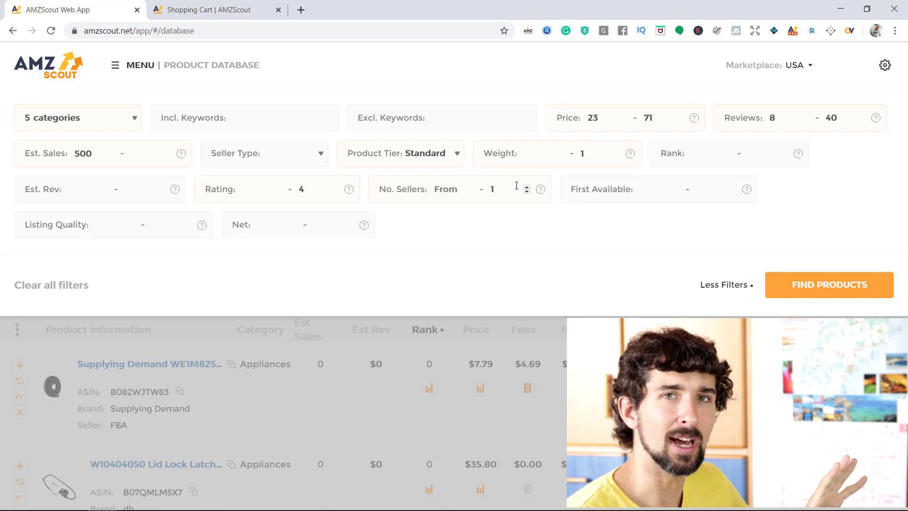
key("Up")
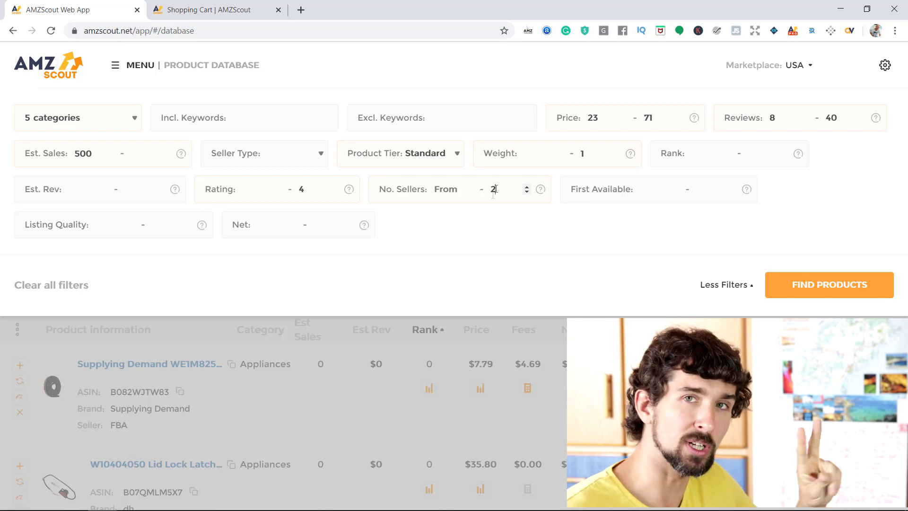
Look over the First Available, Listing Quality and Net filters, leaving all of them empty.
left_click(645, 186)
left_click(663, 227)
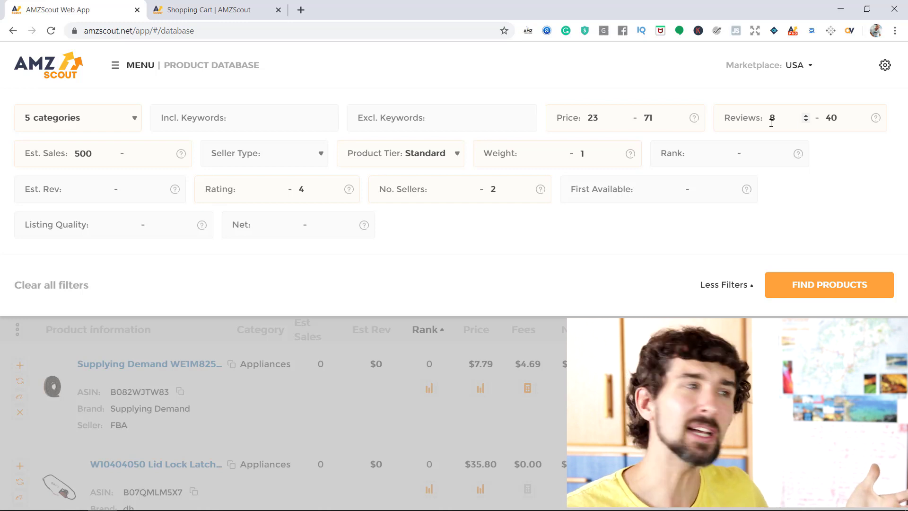
left_click(651, 188)
left_click(719, 191)
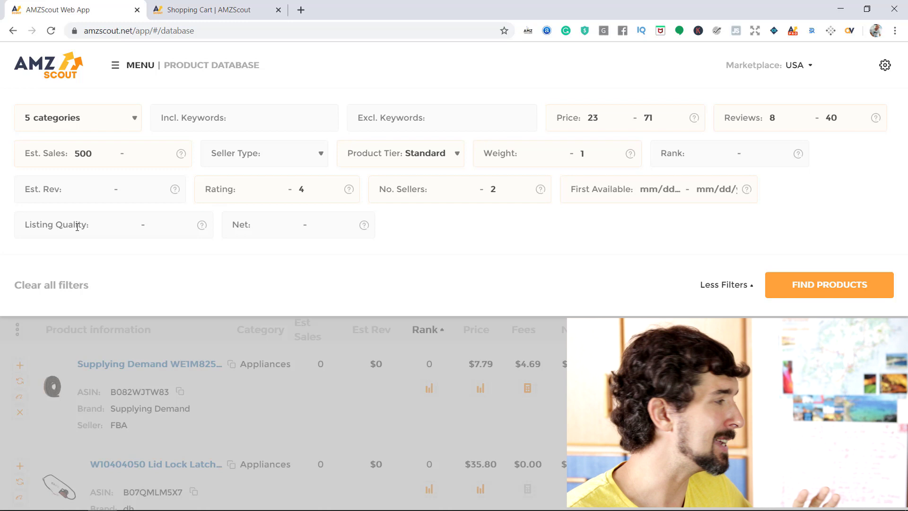
left_click(156, 226)
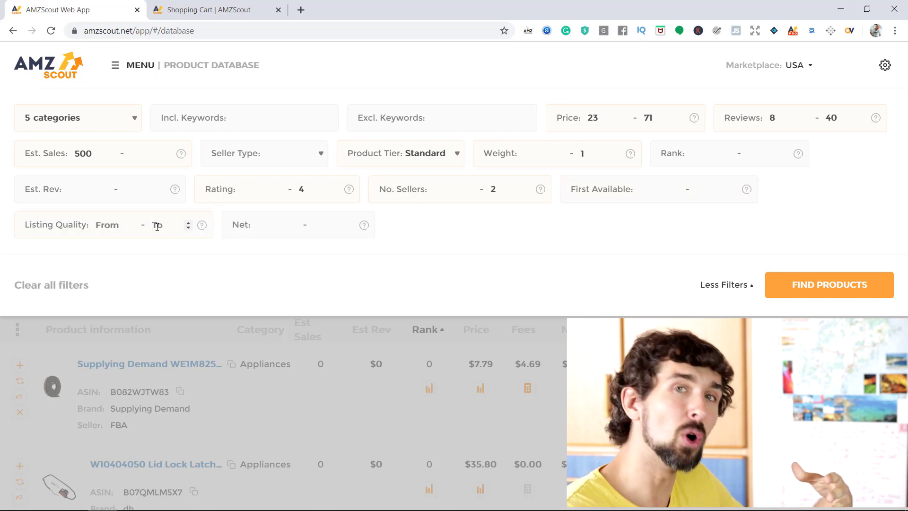
left_click(261, 225)
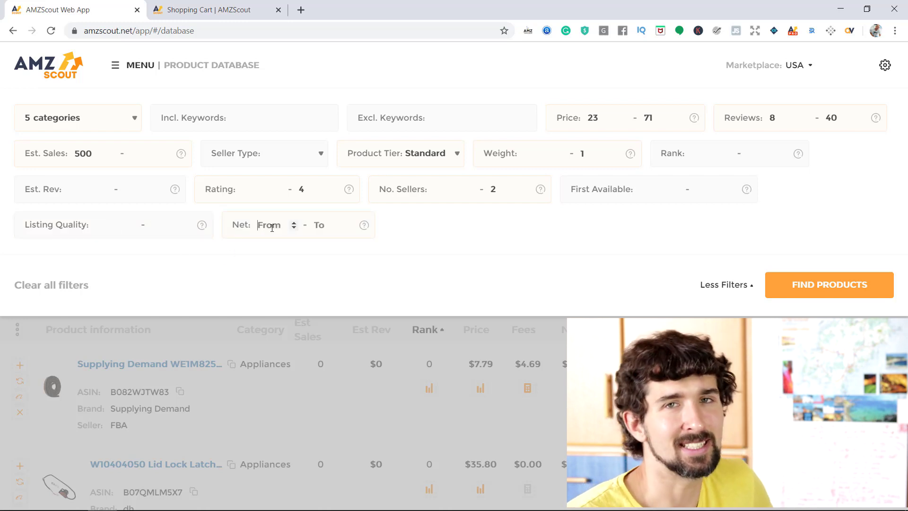
left_click(337, 266)
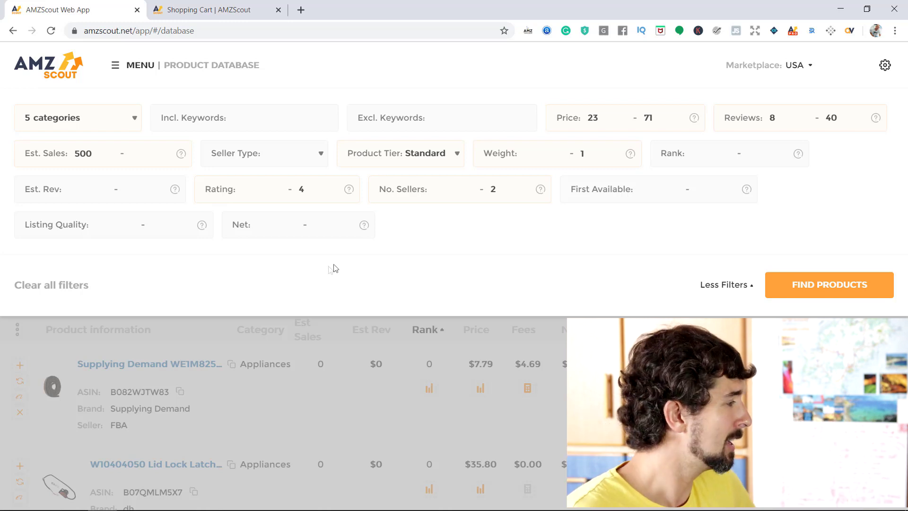
Search the product database with the chosen filters, reloading the page and running the search again.
left_click(832, 287)
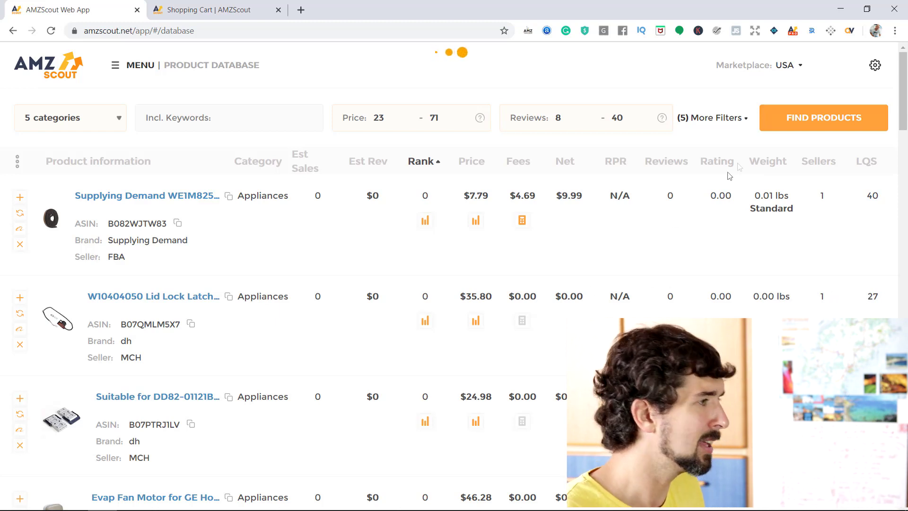
left_click(786, 165)
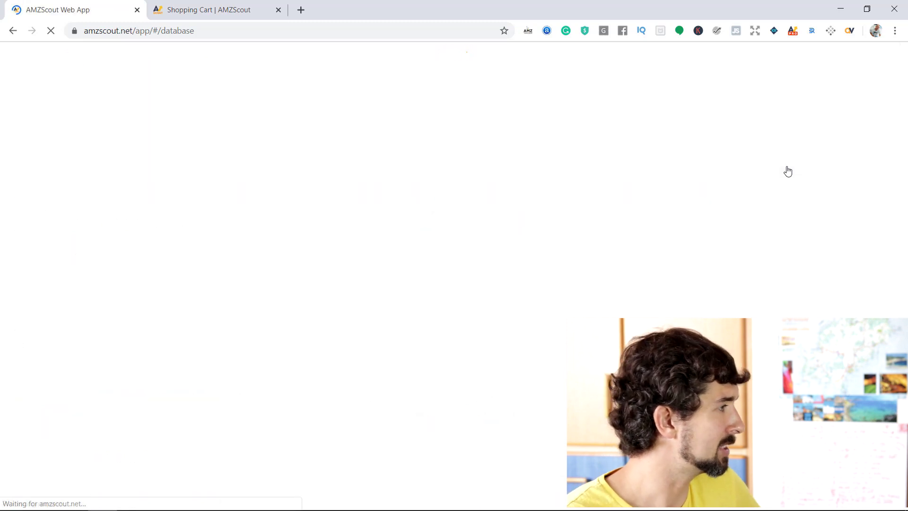
left_click(836, 117)
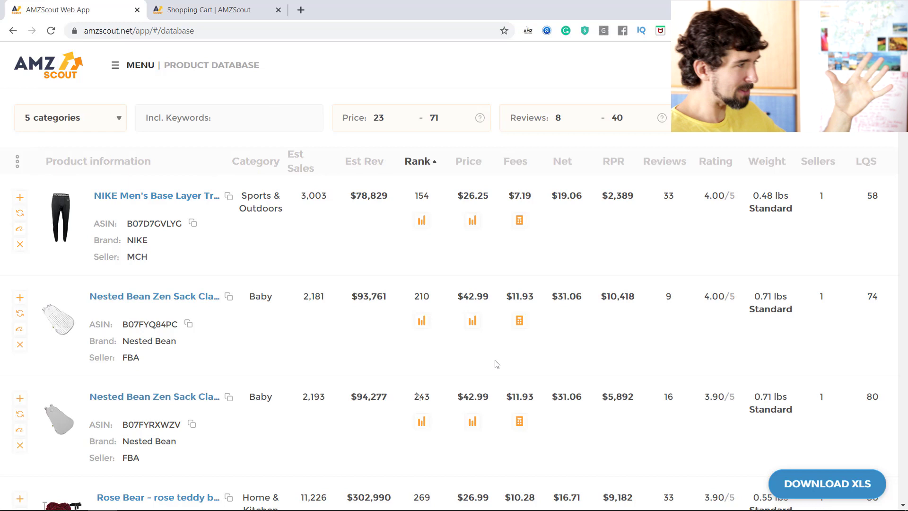
Add the DFA column to the product results table, keeping the Weight column shown.
left_click(18, 162)
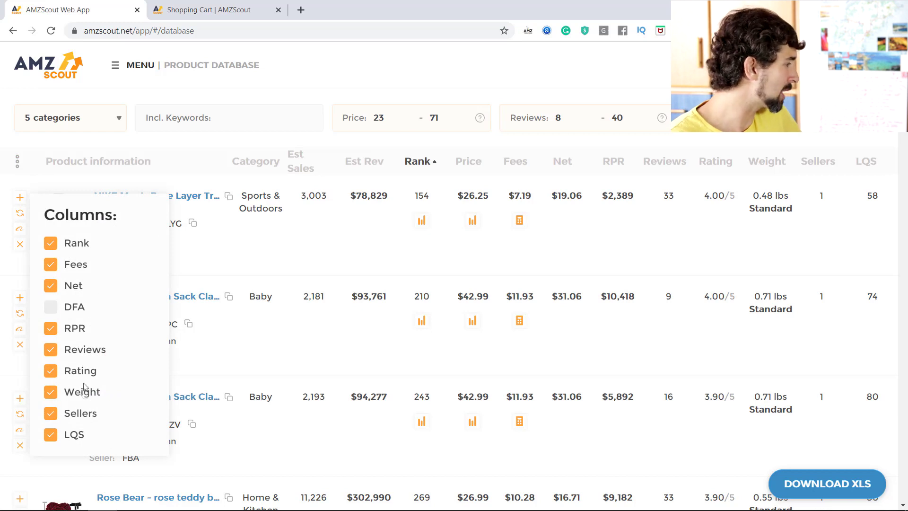
left_click(51, 392)
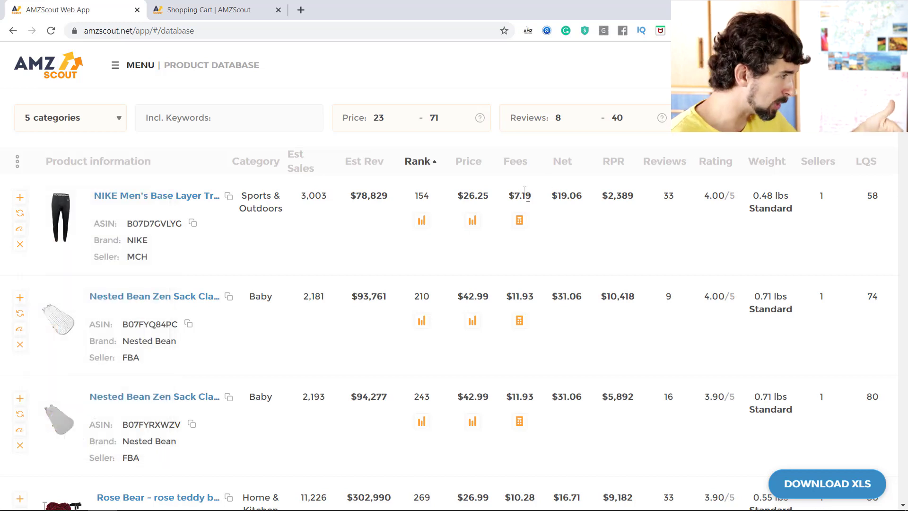
mouse_move(17, 161)
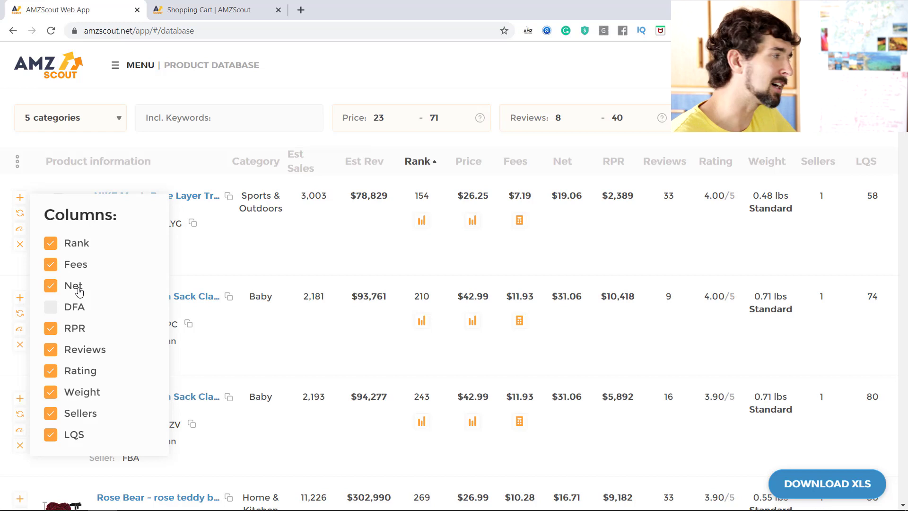
left_click(72, 312)
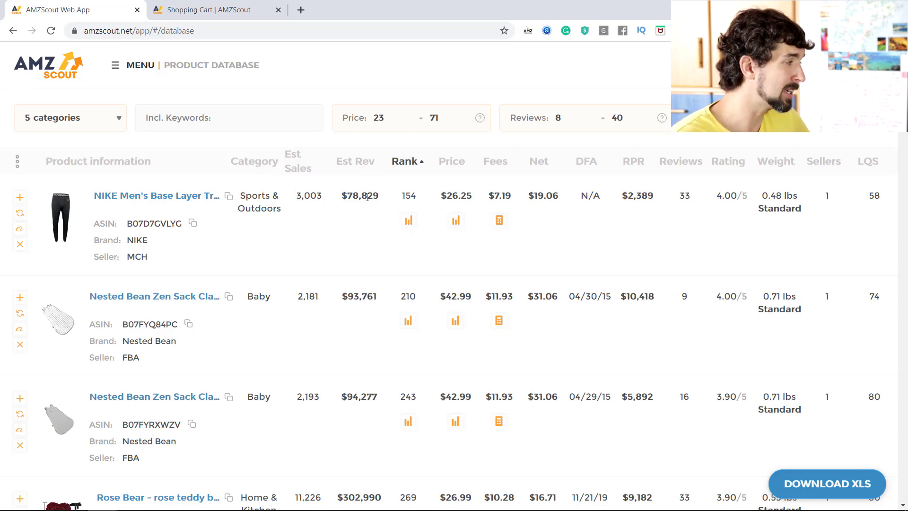
Examine the rank and price history charts of the NIKE base layer product, closing each chart after viewing.
double_click(410, 196)
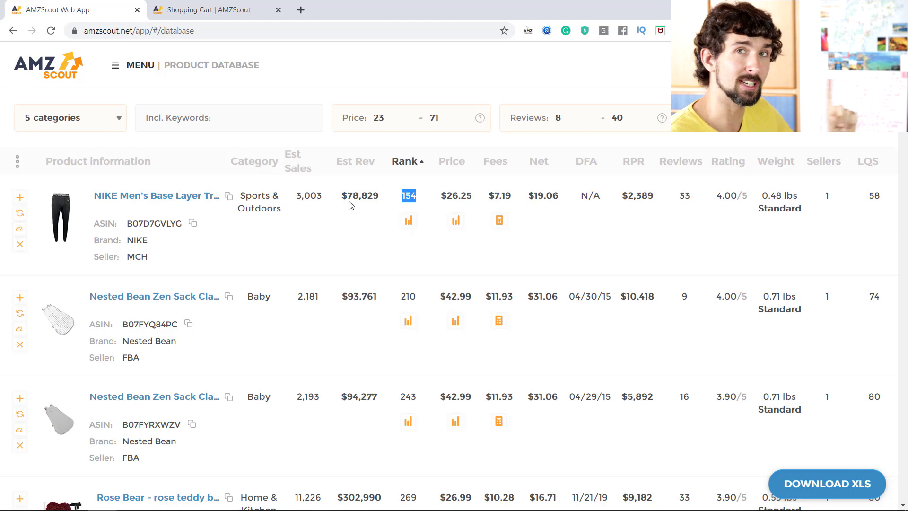
left_click(412, 195)
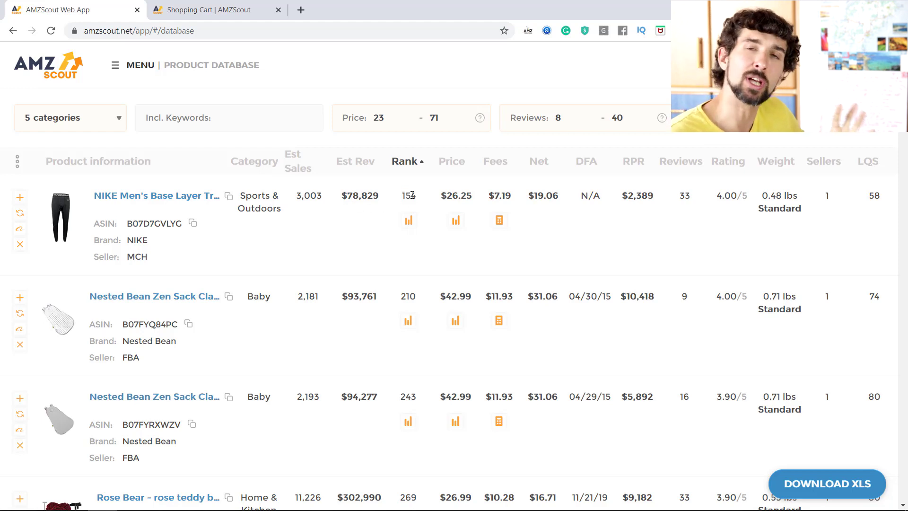
left_click(411, 221)
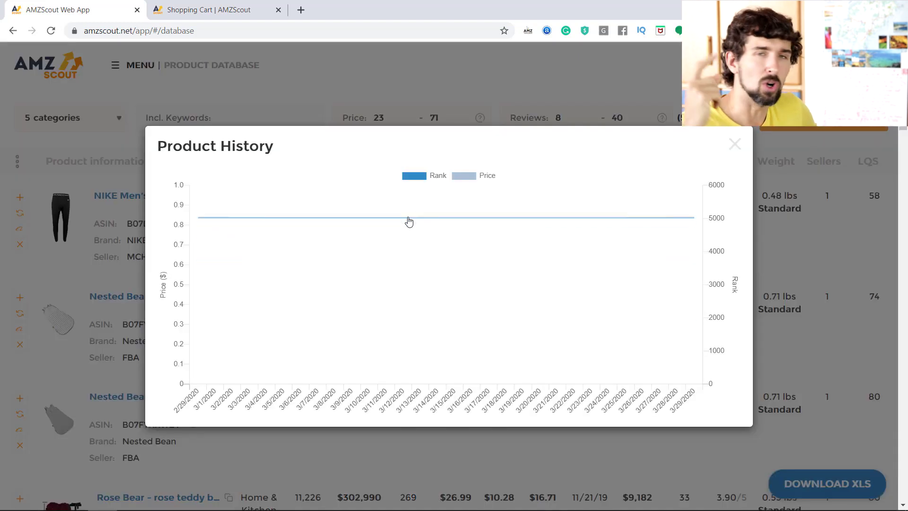
left_click(413, 180)
left_click(414, 180)
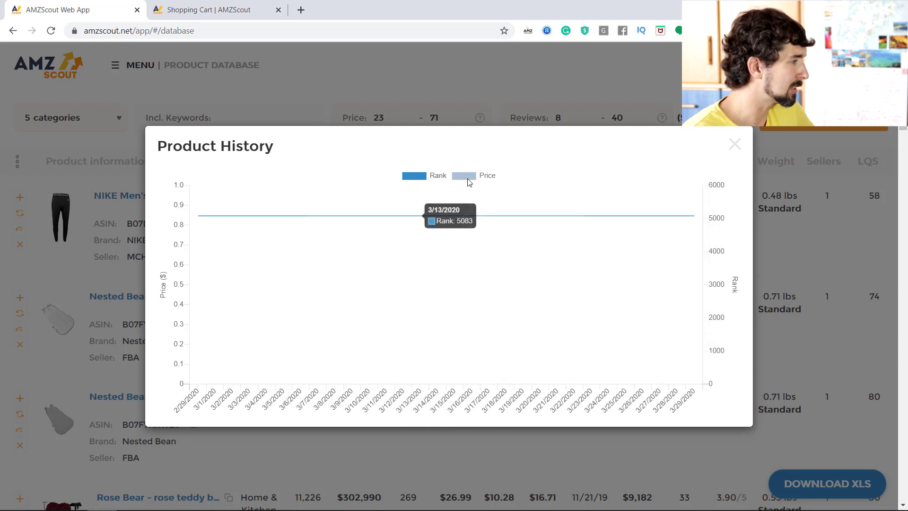
left_click(427, 181)
left_click(425, 180)
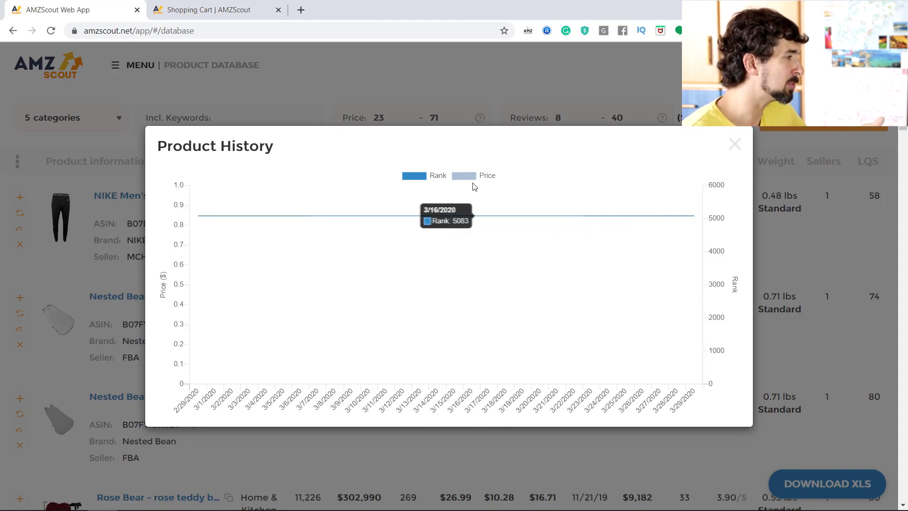
double_click(456, 180)
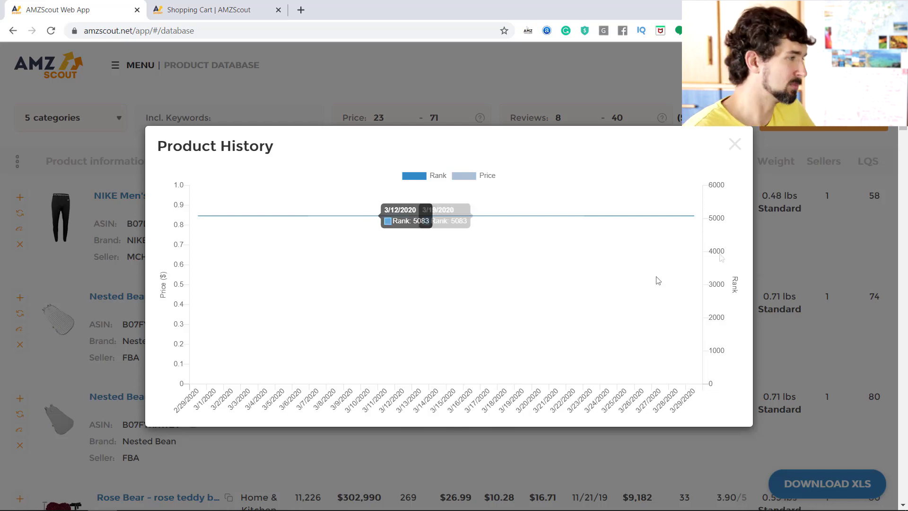
left_click(735, 145)
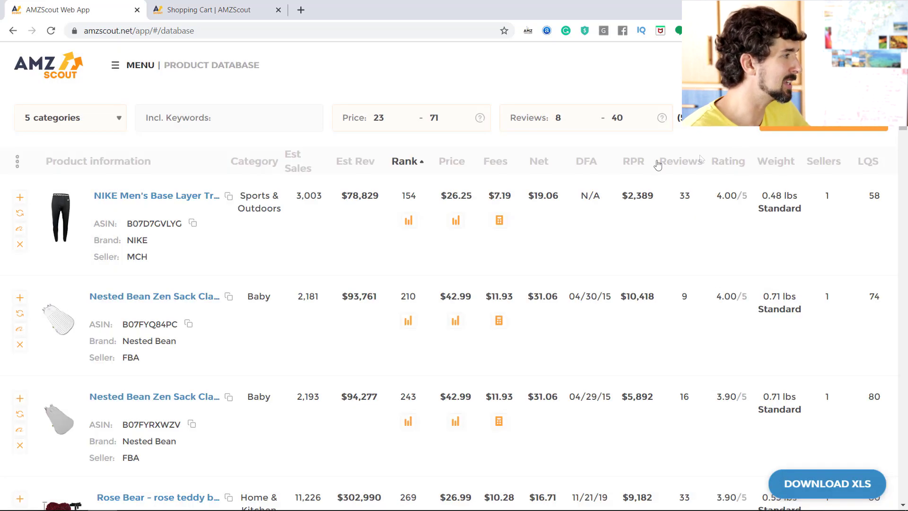
left_click(455, 222)
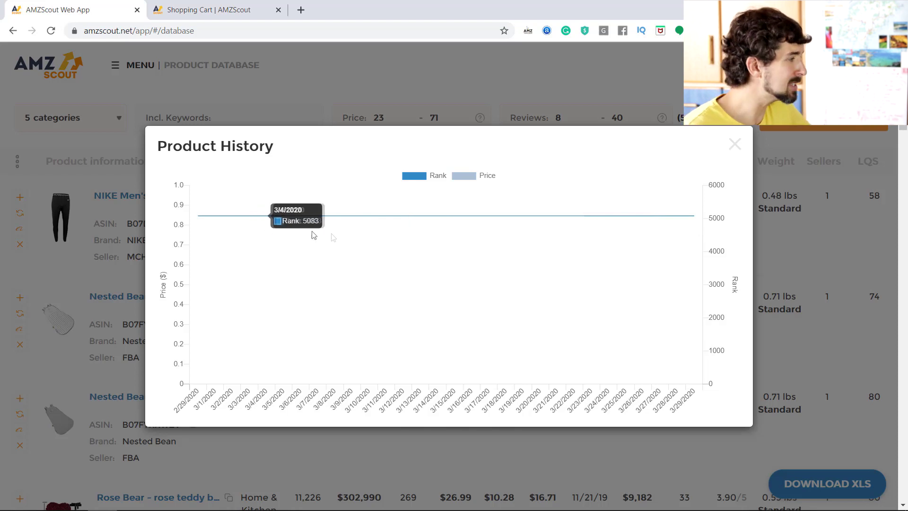
left_click(735, 149)
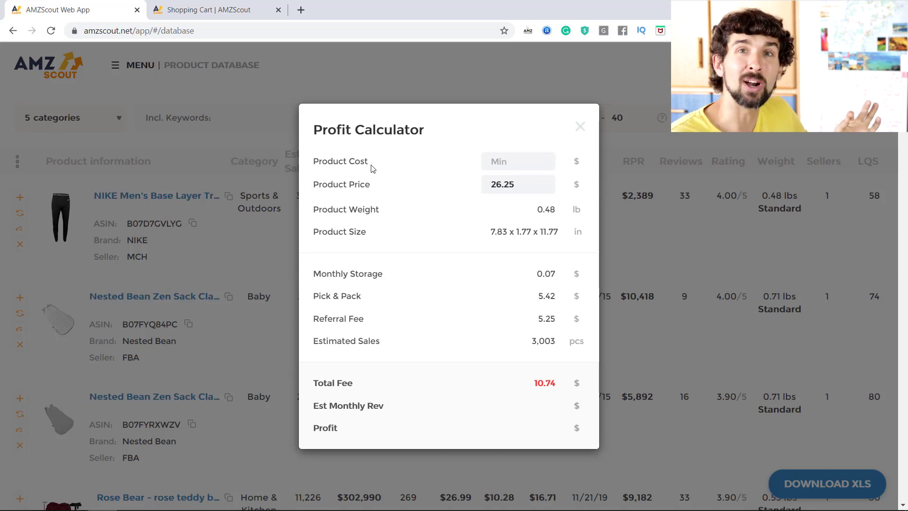
Estimate the NIKE product's profit in the Profit Calculator with a product cost of $1, and close the calculator.
left_click(508, 166)
type("1")
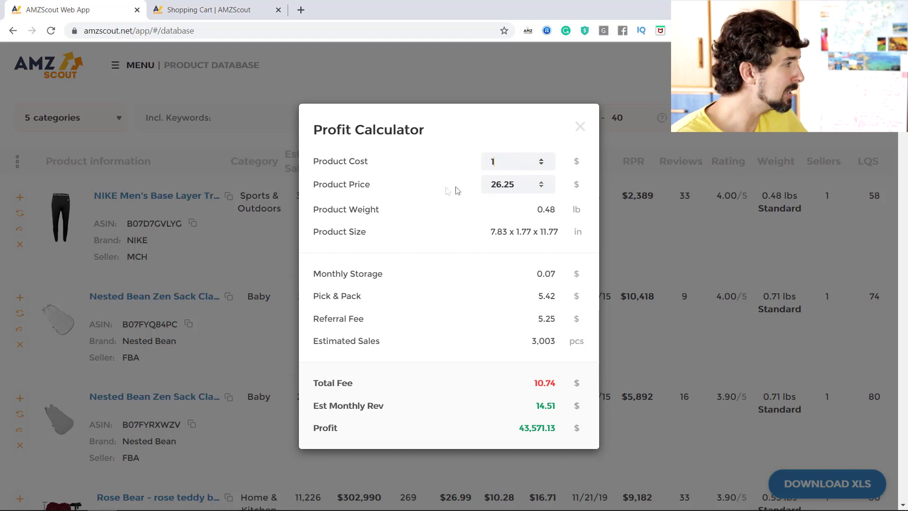
left_click(525, 189)
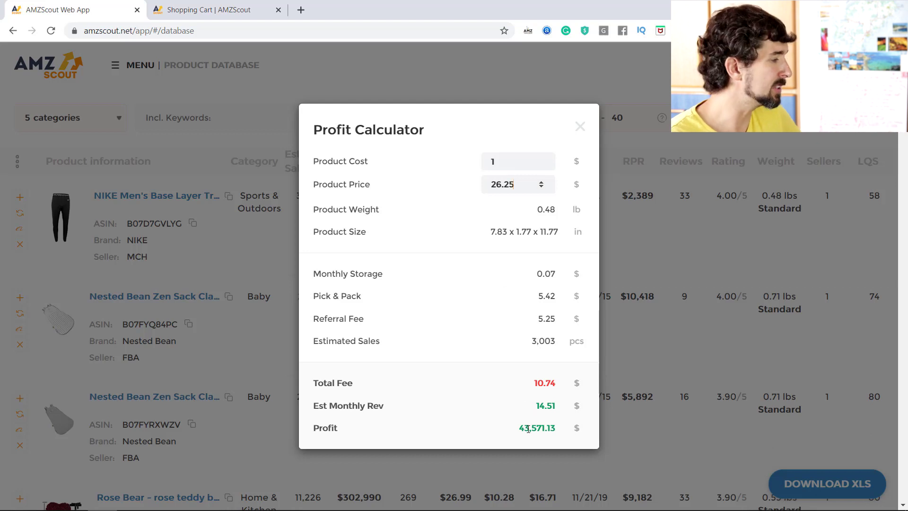
left_click(580, 126)
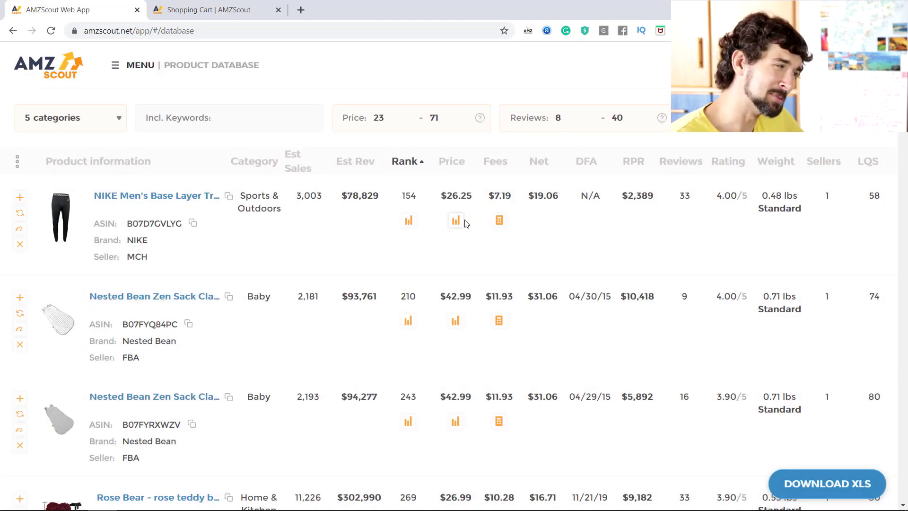
Examine the NIKE base layer product's net and revenue-per-review (RPR) values in the results table.
left_click_drag(528, 199, 552, 198)
left_click(551, 199)
triple_click(544, 199)
left_click(539, 198)
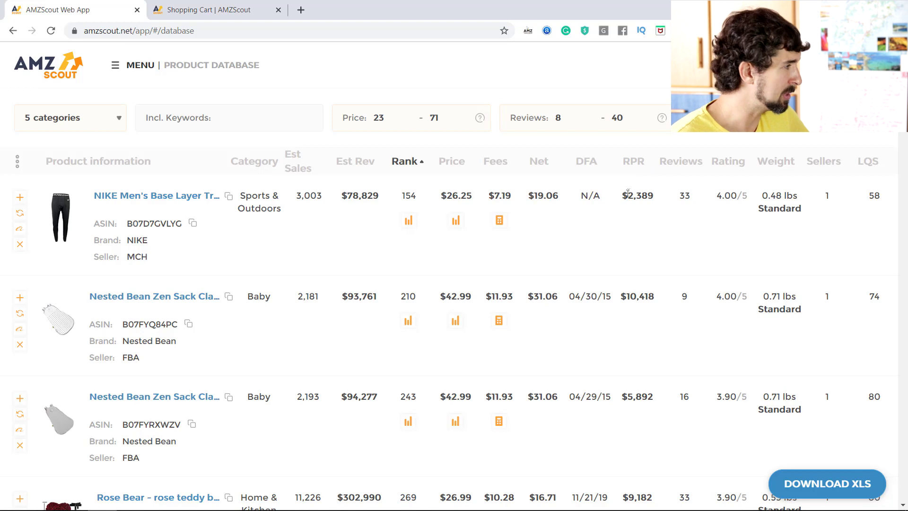
left_click_drag(624, 196, 649, 201)
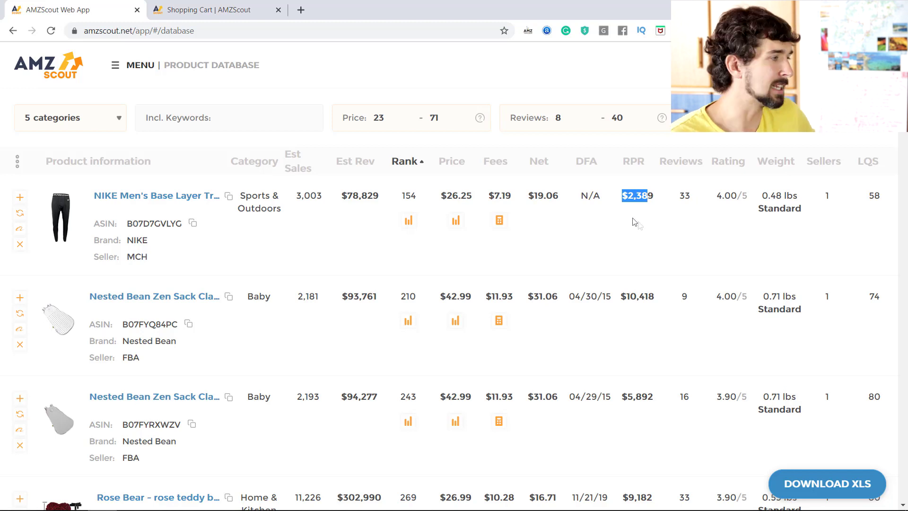
left_click(628, 197)
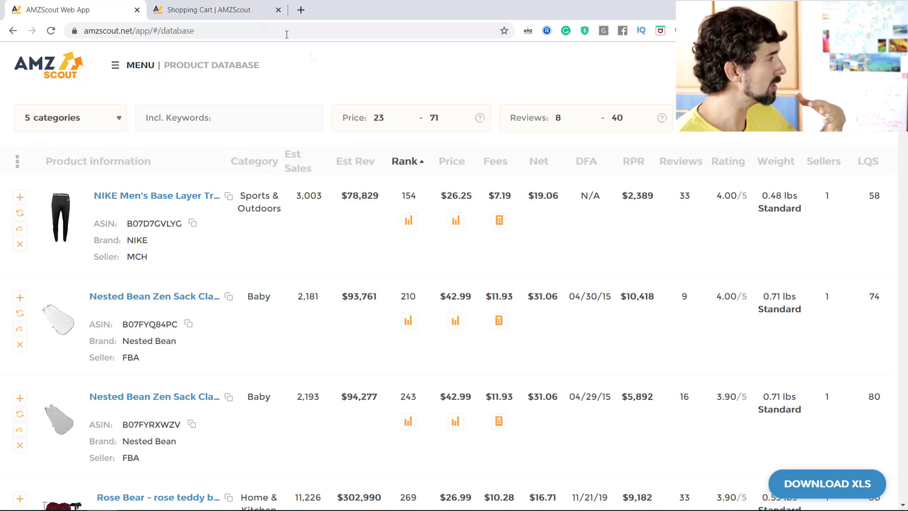
Switch to the AMZScout shopping cart and review the All-in-one Amazon Starter Bundle's included tools, licences, prices, discount and total.
left_click(209, 14)
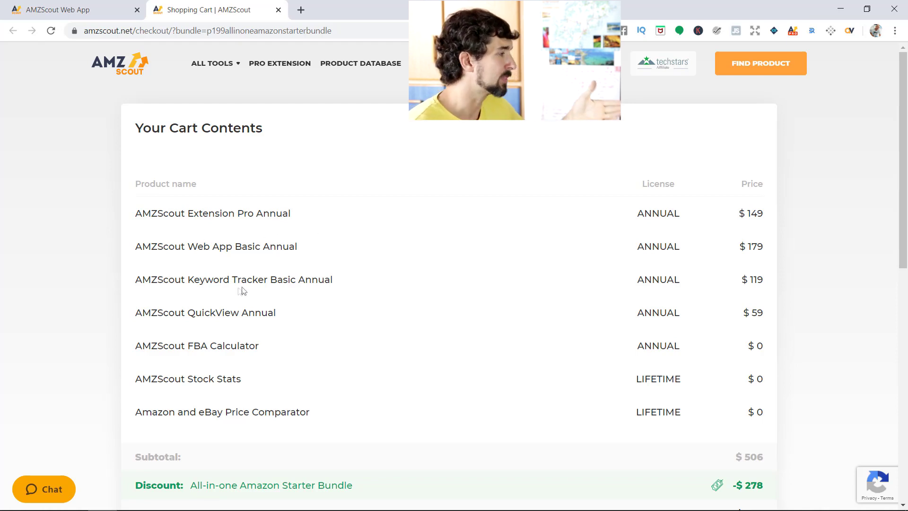
scroll(231, 292, "down", 1)
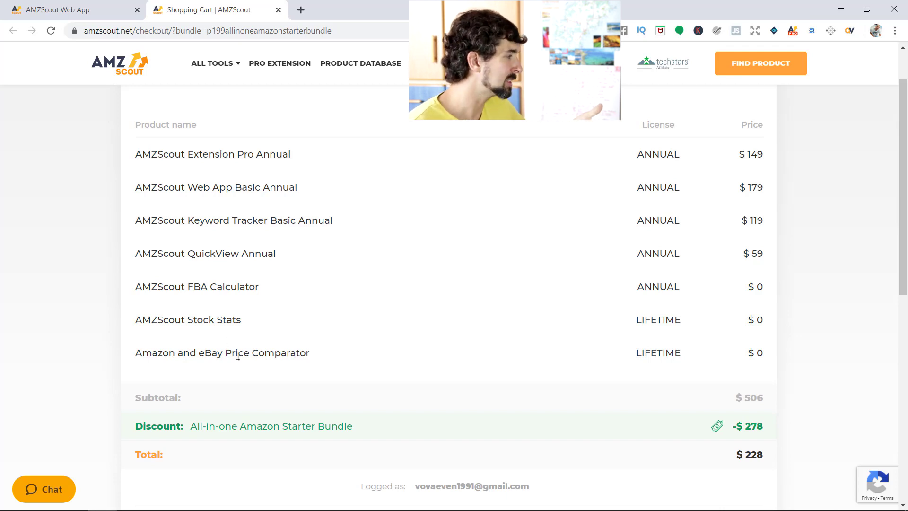
scroll(248, 406, "up", 1)
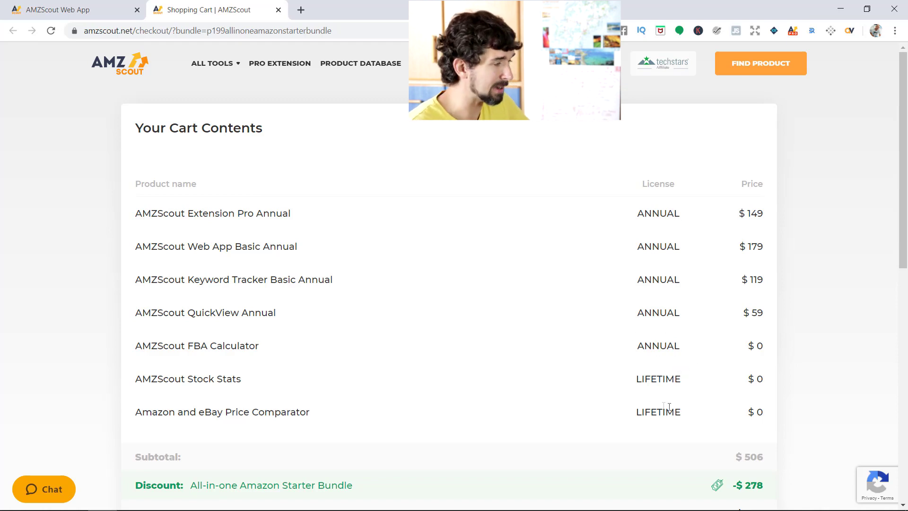
scroll(894, 259, "down", 1)
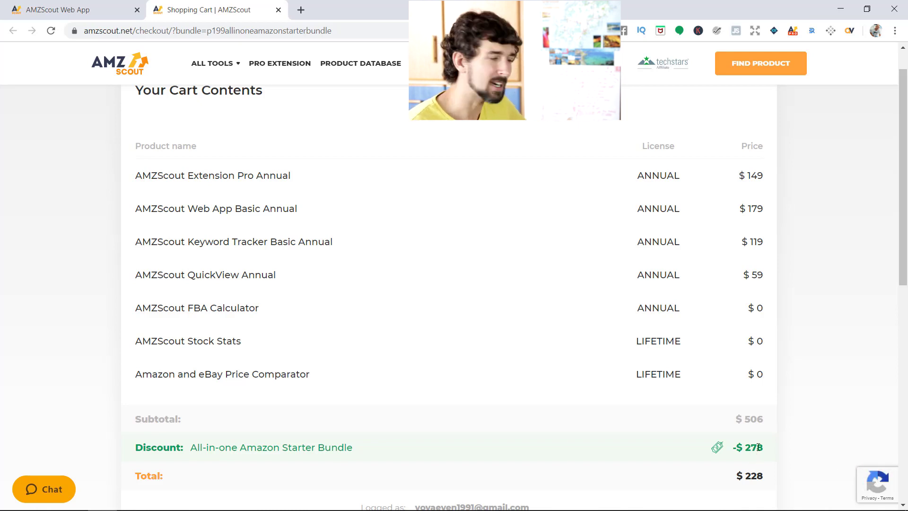
scroll(758, 430, "down", 2)
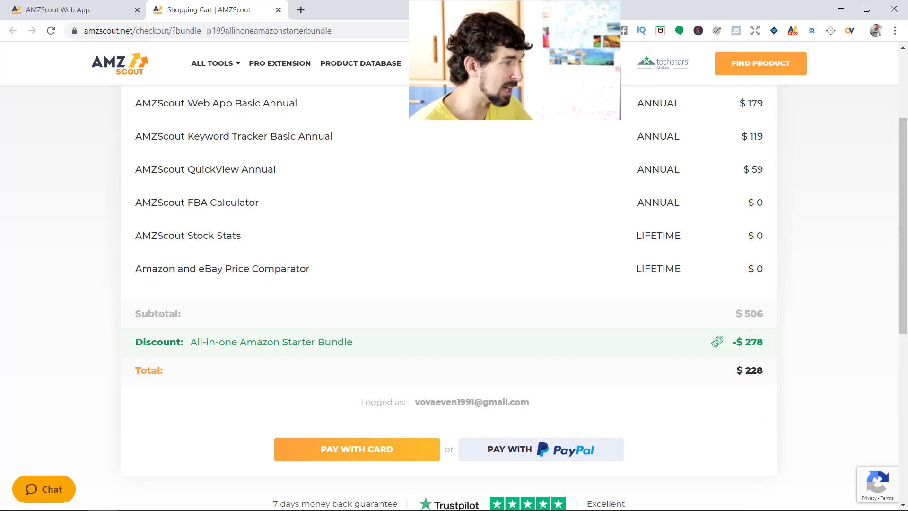
scroll(747, 335, "up", 3)
left_click_drag(906, 235, 897, 282)
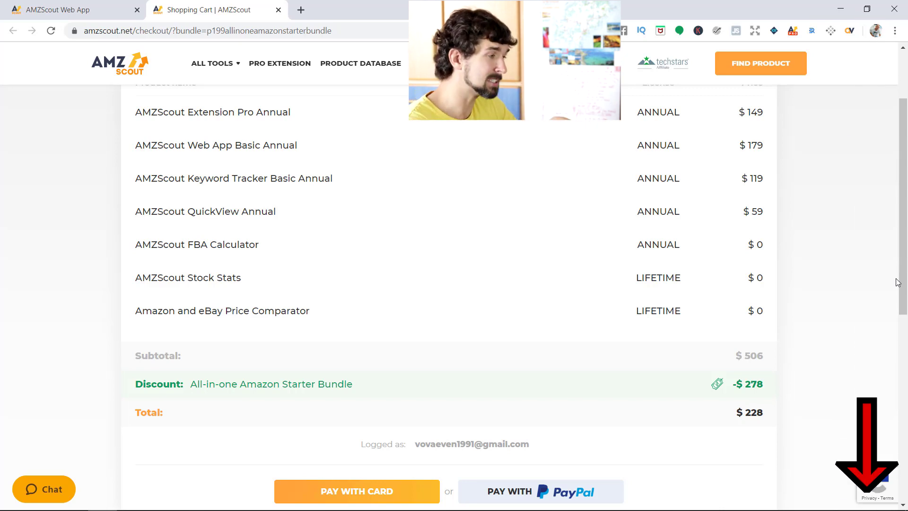
left_click_drag(764, 384, 722, 388)
left_click(704, 388)
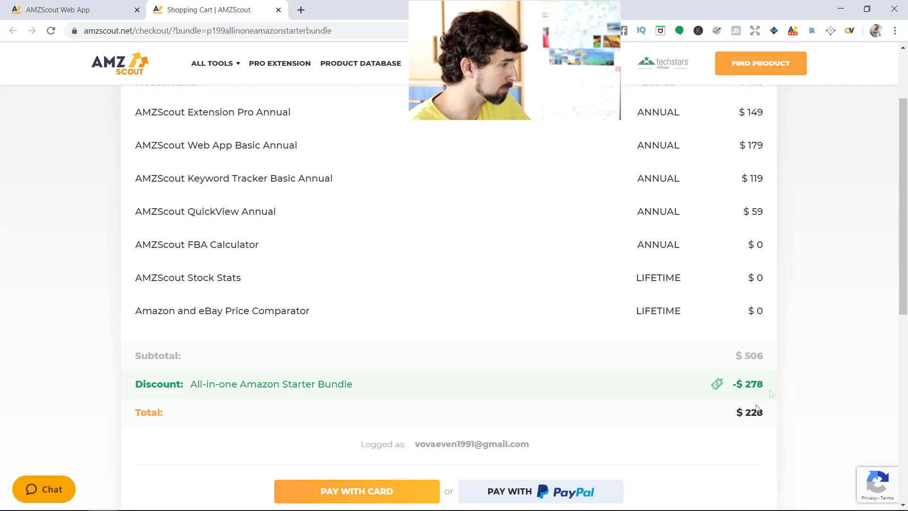
scroll(436, 475, "down", 1)
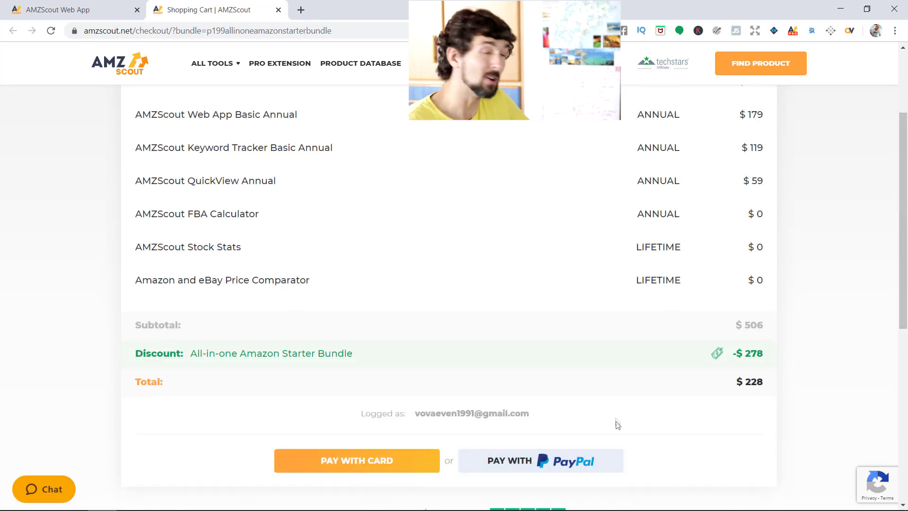
scroll(544, 419, "up", 3)
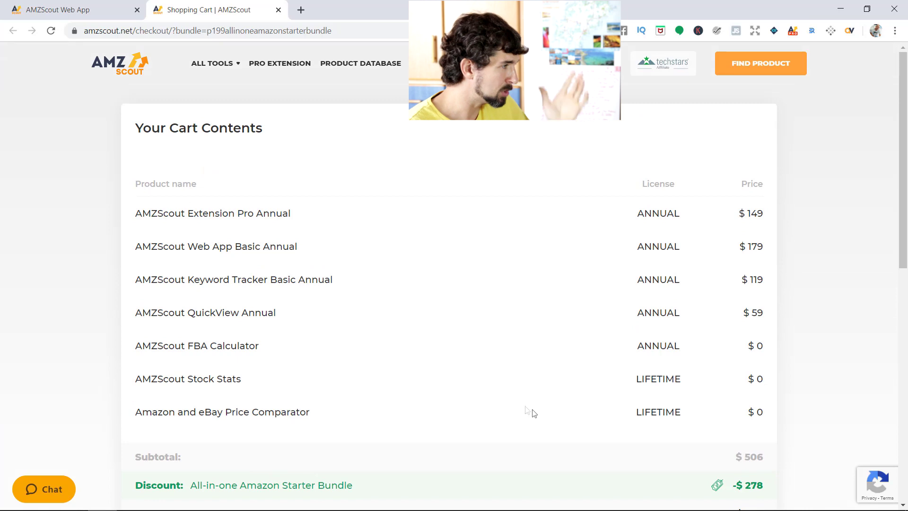
View the sales team's support chat on the cart page twice, minimizing it each time, and dismiss the mail notification.
left_click(50, 492)
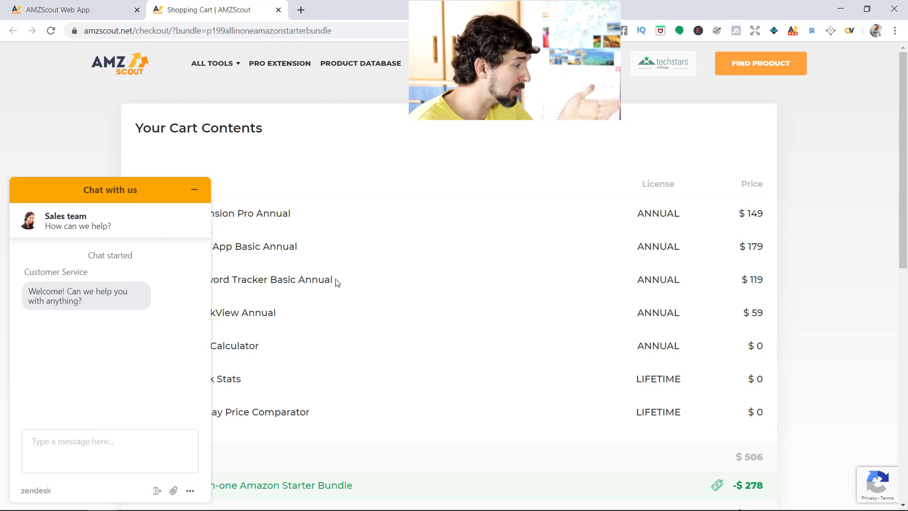
left_click(192, 193)
mouse_move(903, 116)
left_mouse_down()
mouse_move(904, 350)
mouse_move(904, 116)
left_mouse_up()
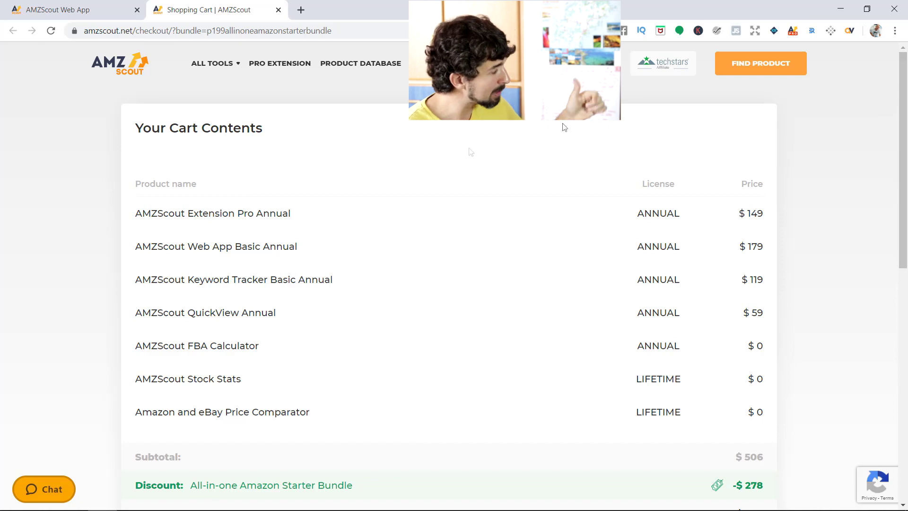
left_click(49, 492)
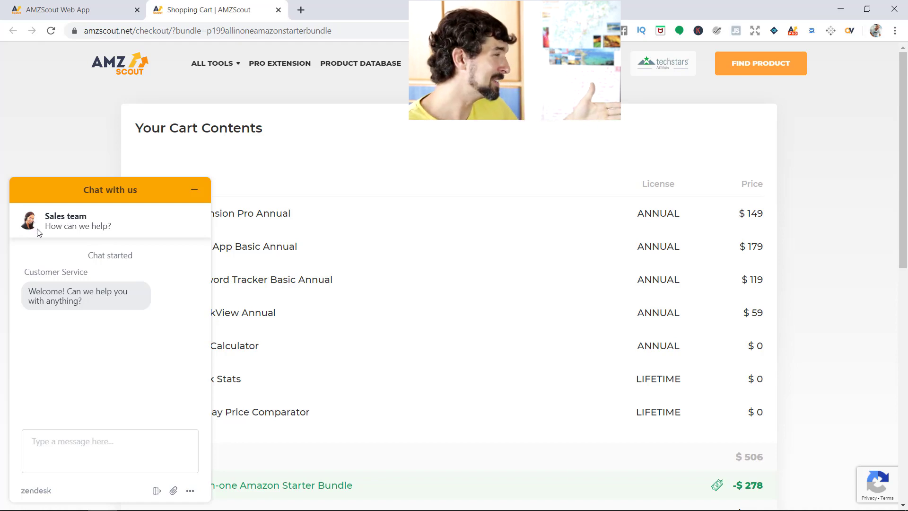
left_click(192, 190)
left_click(891, 448)
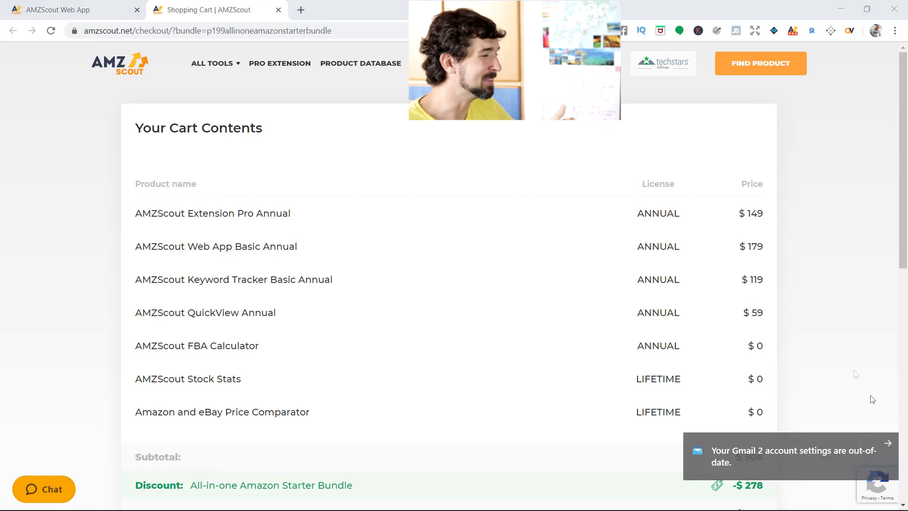